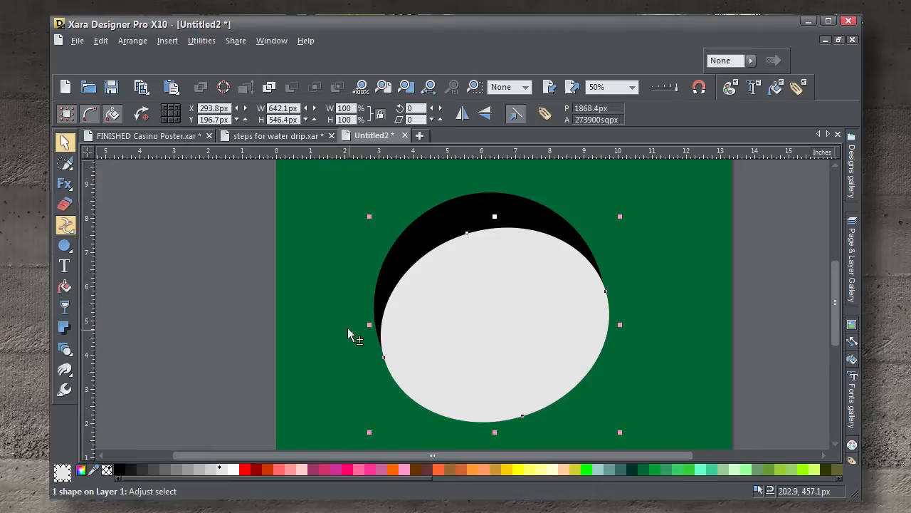
Blend the black shape into the light grey ellipse using 14 blend steps.
{"action": "left_click", "coordinate": [424, 227], "text": "shift"}
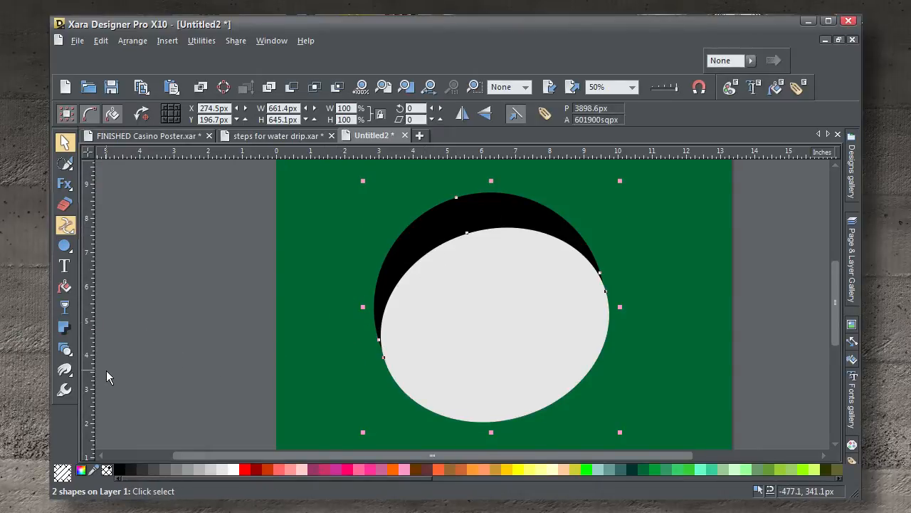
{"action": "left_click", "coordinate": [64, 349]}
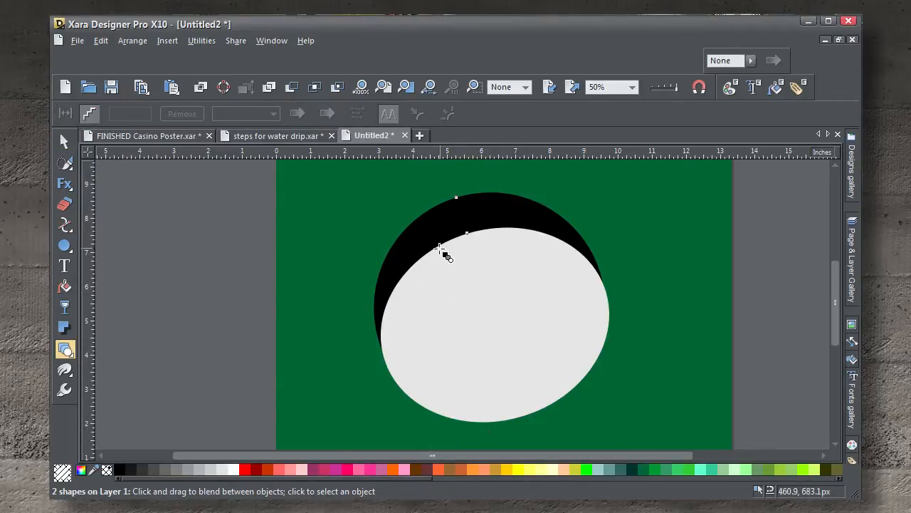
{"action": "left_click_drag", "start_coordinate": [431, 222], "coordinate": [477, 299]}
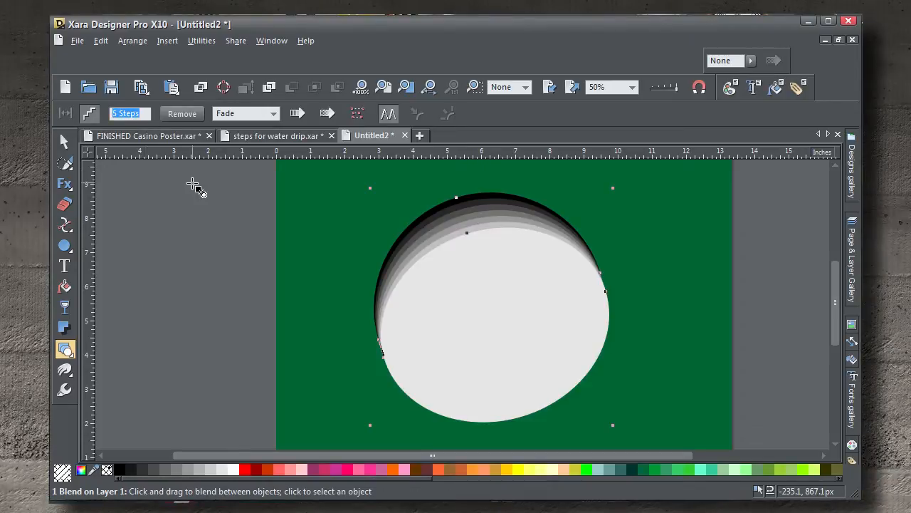
{"action": "type", "text": "4"}
{"action": "key", "text": "Return"}
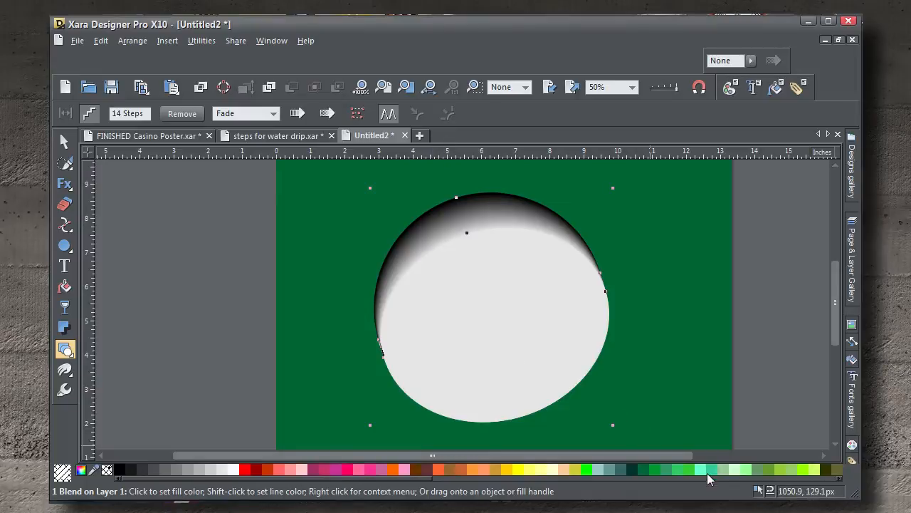
{"action": "key", "text": "F2"}
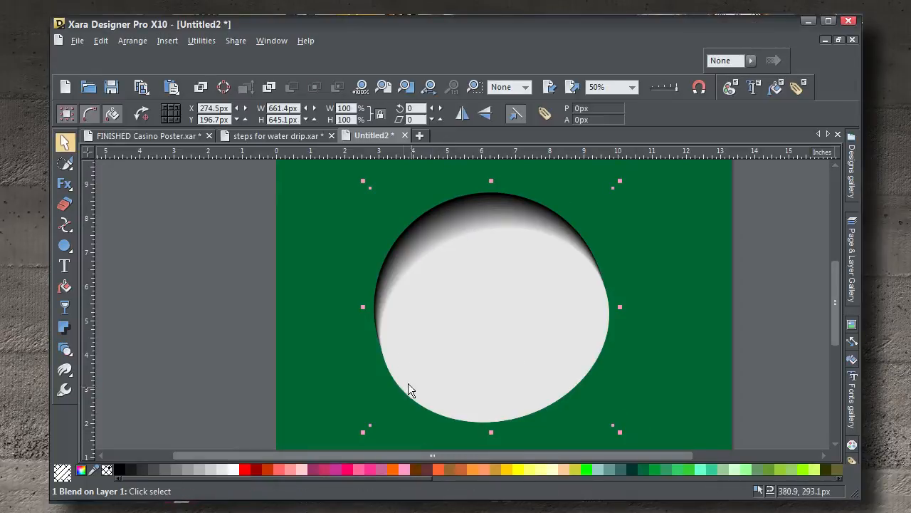
Paste the blended shape into FINISHED Casino Poster.xar and position it inside the checkered ring.
{"action": "left_click", "coordinate": [156, 136]}
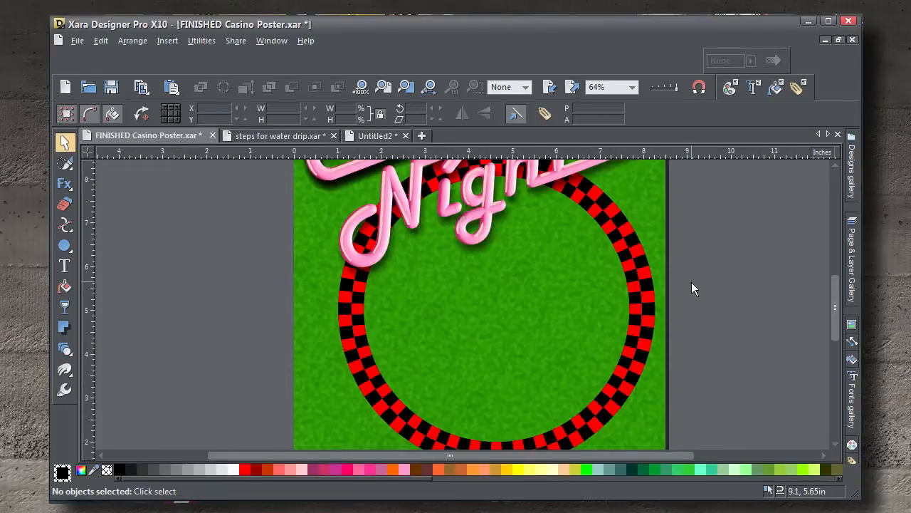
{"action": "key", "text": "ctrl+v"}
{"action": "left_click_drag", "start_coordinate": [544, 292], "coordinate": [579, 291]}
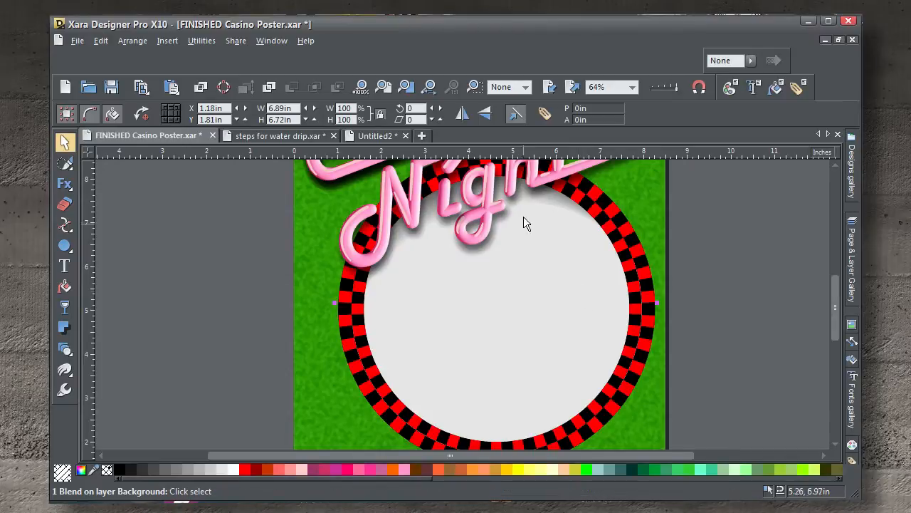
{"action": "scroll", "coordinate": [501, 193], "scroll_direction": "up", "scroll_amount": 2}
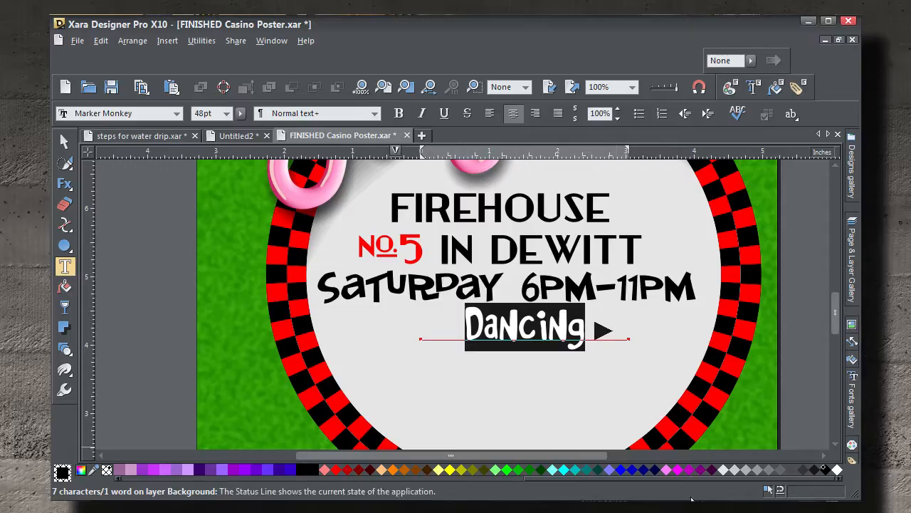
Add the lines "Live music" and "prizes" beneath "Dancing" in the poster's text block.
{"action": "left_click", "coordinate": [603, 332]}
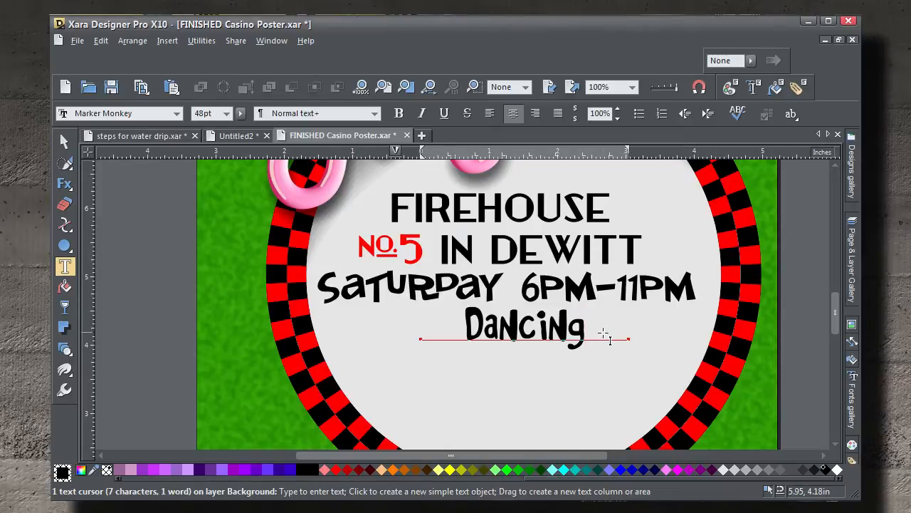
{"action": "key", "text": "Return"}
{"action": "type", "text": "Live mus"}
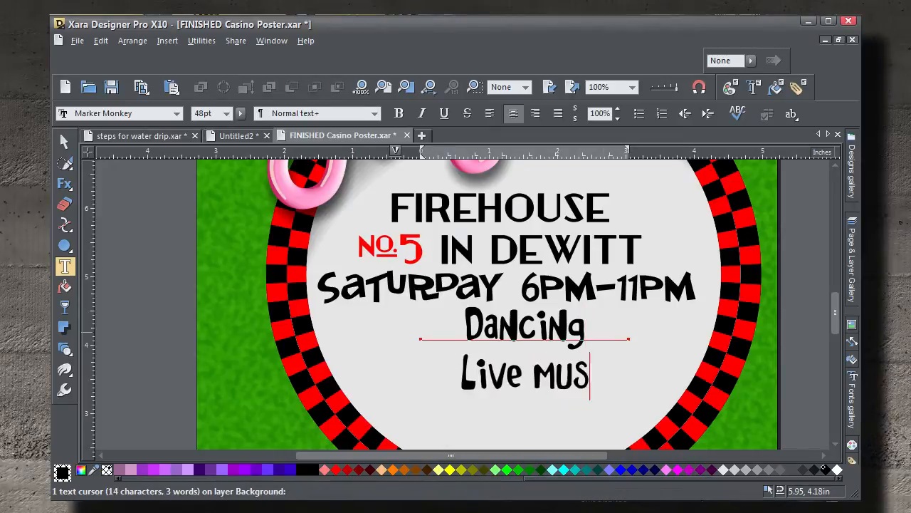
{"action": "type", "text": "ic"}
{"action": "key", "text": "Return"}
{"action": "type", "text": "pr"}
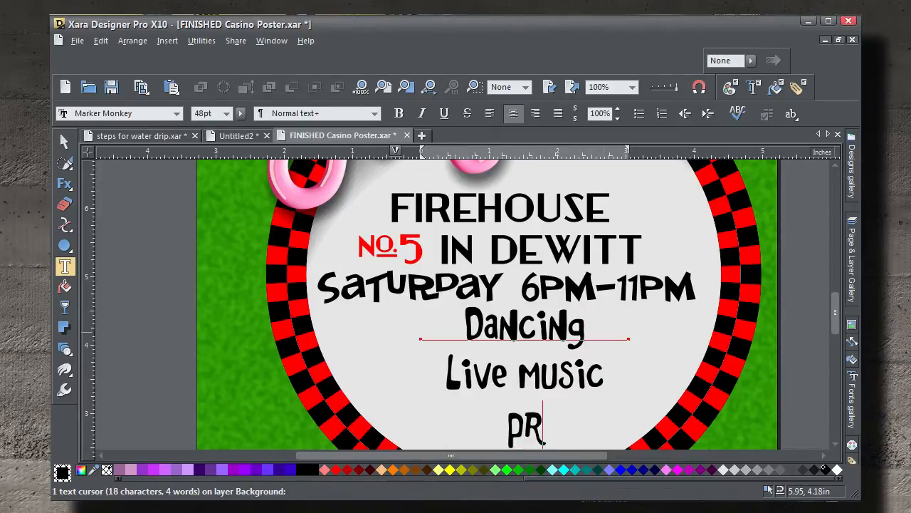
{"action": "type", "text": "izes"}
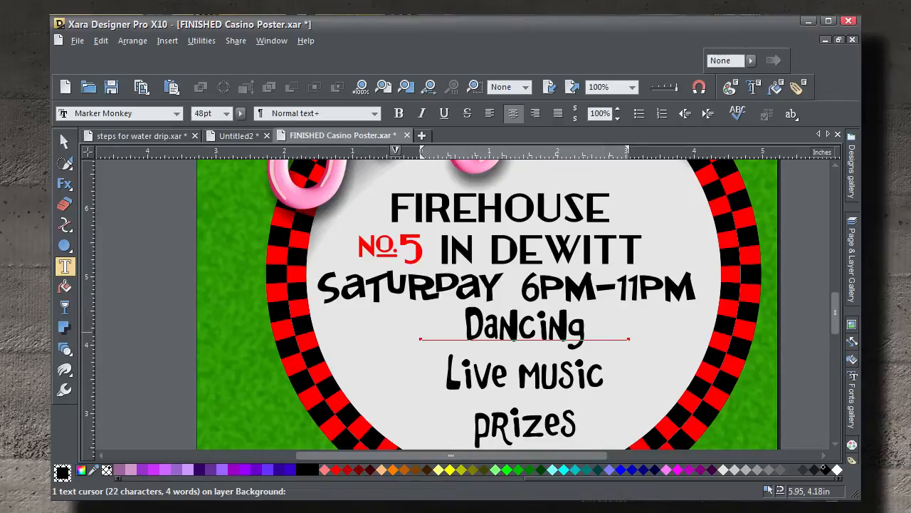
Set the line spacing of the Dancing, Live music and prizes lines to 75%.
{"action": "left_click_drag", "start_coordinate": [570, 432], "coordinate": [433, 335]}
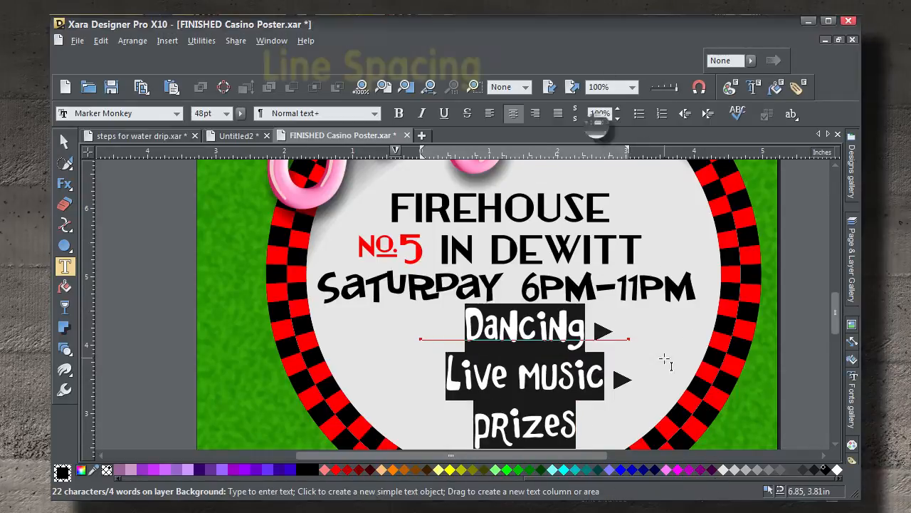
{"action": "left_click", "coordinate": [640, 123]}
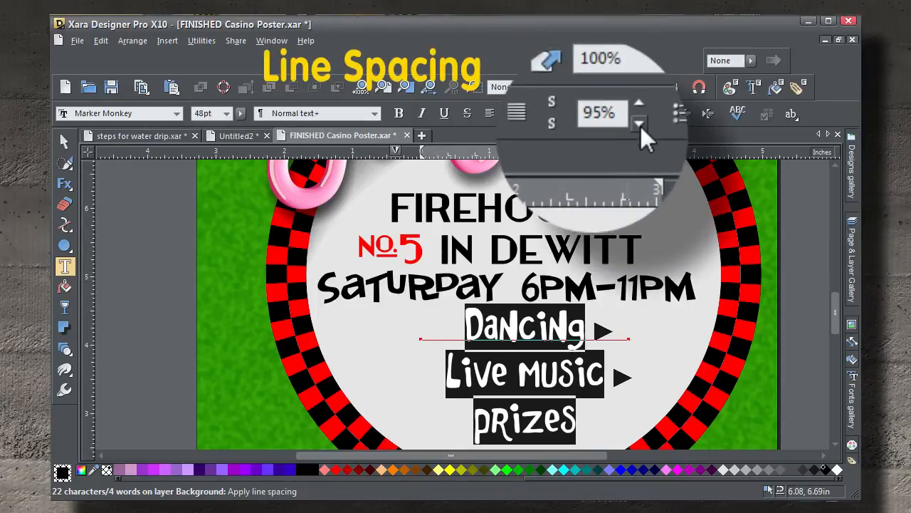
{"action": "left_click", "coordinate": [640, 124]}
{"action": "left_click", "coordinate": [640, 123]}
{"action": "left_click", "coordinate": [640, 124]}
{"action": "left_click", "coordinate": [640, 124]}
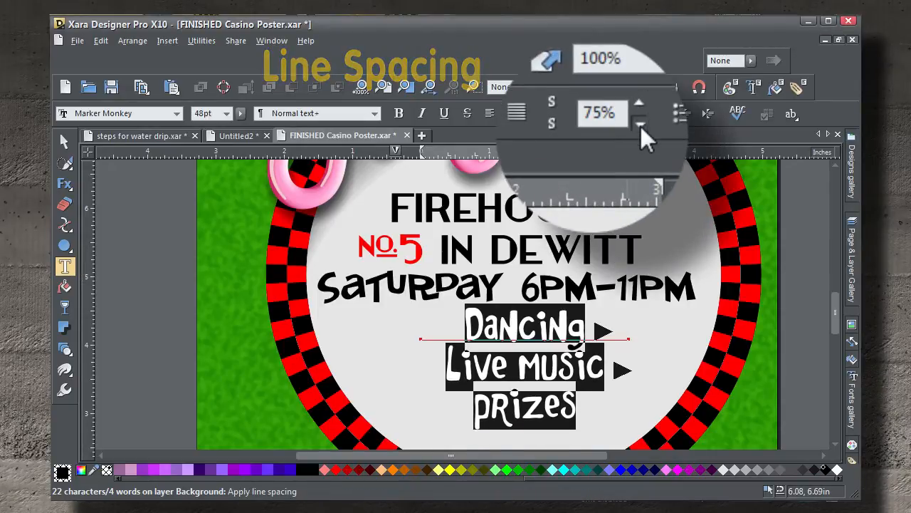
{"action": "left_click", "coordinate": [559, 349]}
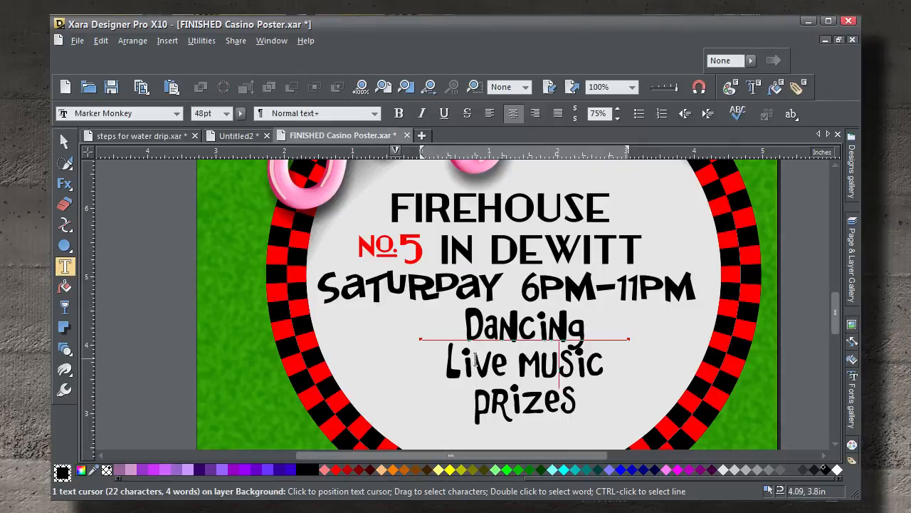
Color the "Live music" line red and move the three-line text block toward the left side of the circle.
{"action": "left_click_drag", "start_coordinate": [447, 369], "coordinate": [605, 367]}
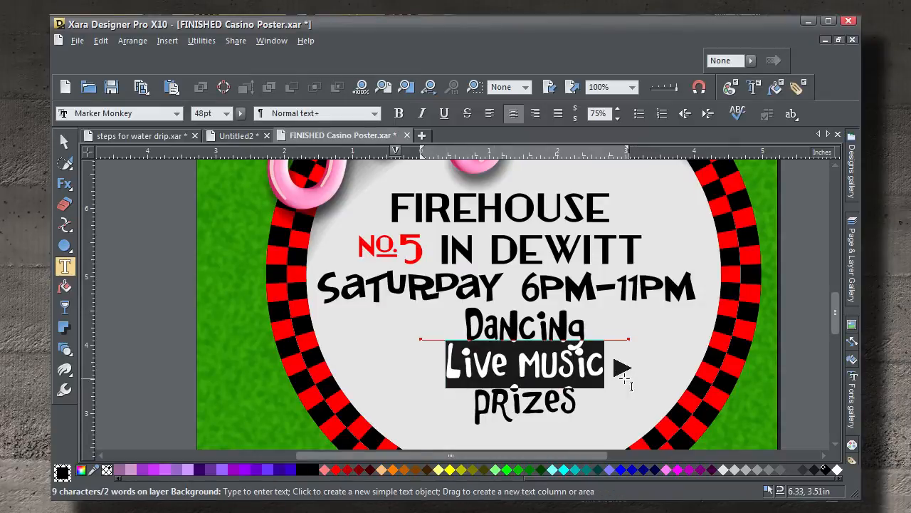
{"action": "left_click", "coordinate": [336, 470]}
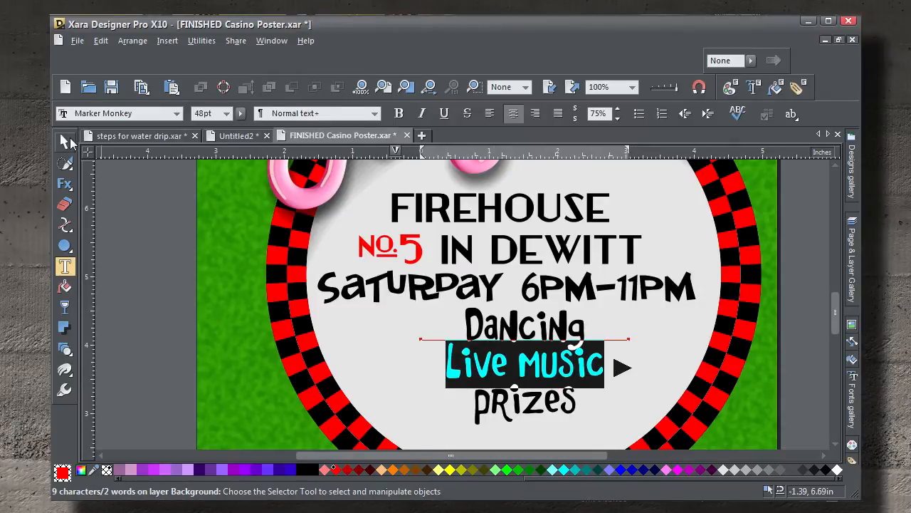
{"action": "left_click", "coordinate": [64, 141]}
{"action": "left_click", "coordinate": [107, 258]}
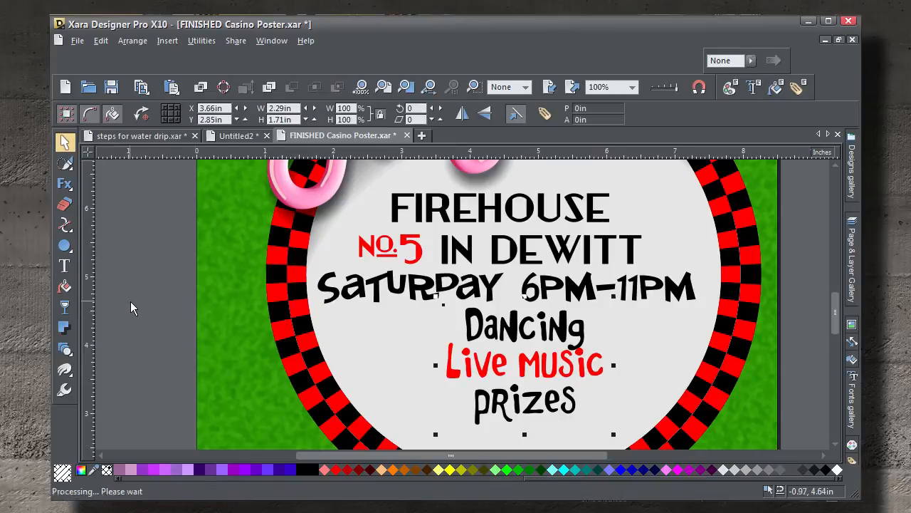
{"action": "left_click", "coordinate": [513, 322]}
{"action": "left_click_drag", "start_coordinate": [512, 323], "coordinate": [430, 327]}
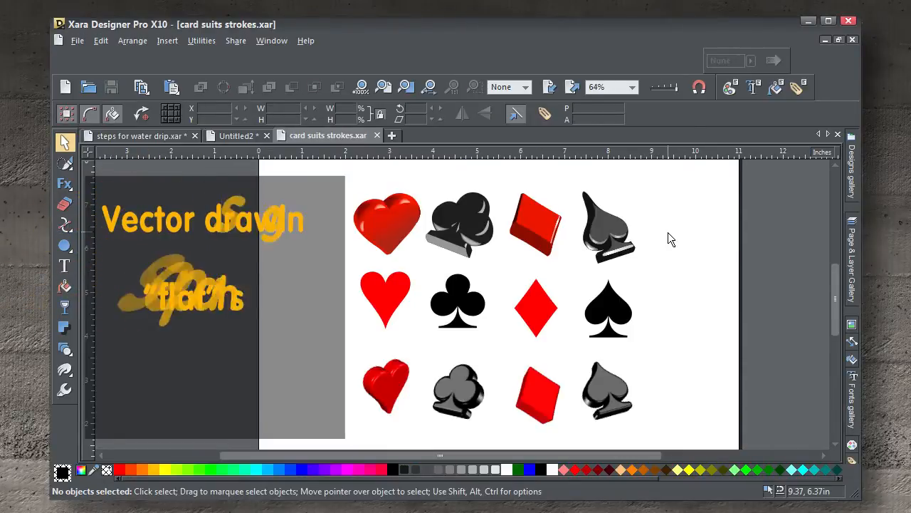
Examine the construction outlines of the glossy vector heart in card suits strokes.xar, comparing outline display with full-quality rendering.
{"action": "left_click_drag", "start_coordinate": [677, 87], "coordinate": [653, 92]}
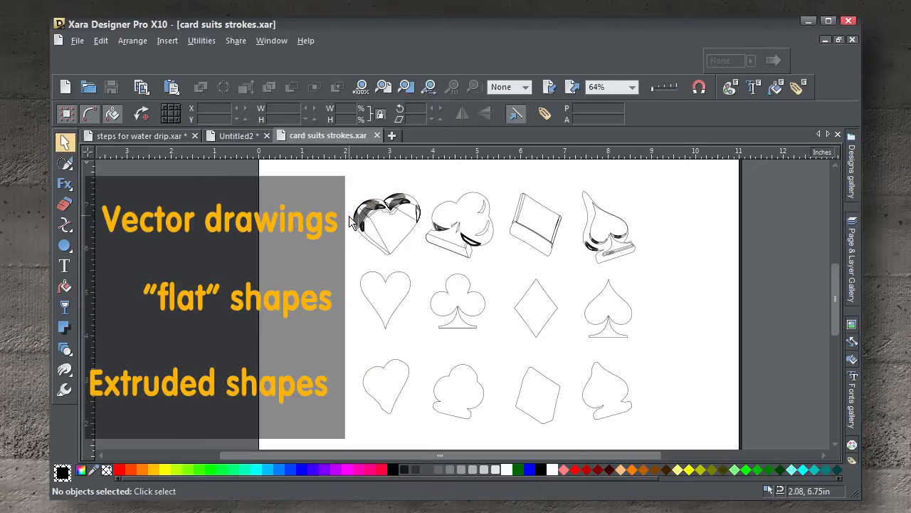
{"action": "scroll", "coordinate": [373, 220], "scroll_direction": "up", "scroll_amount": 3}
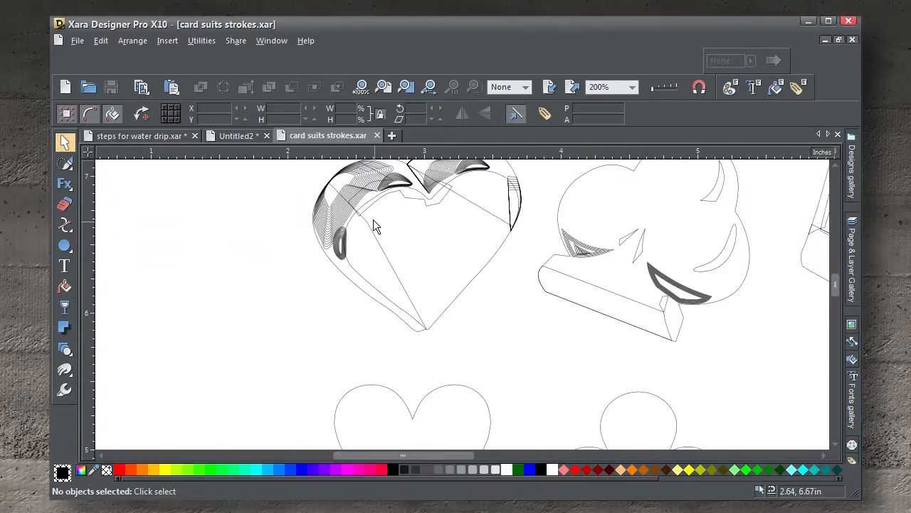
{"action": "left_click_drag", "start_coordinate": [373, 219], "coordinate": [402, 297]}
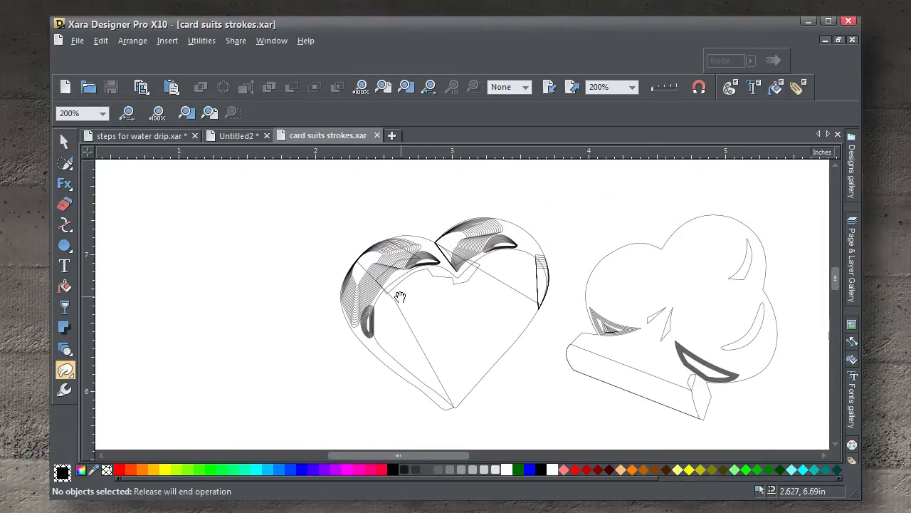
{"action": "scroll", "coordinate": [402, 298], "scroll_direction": "up", "scroll_amount": 2}
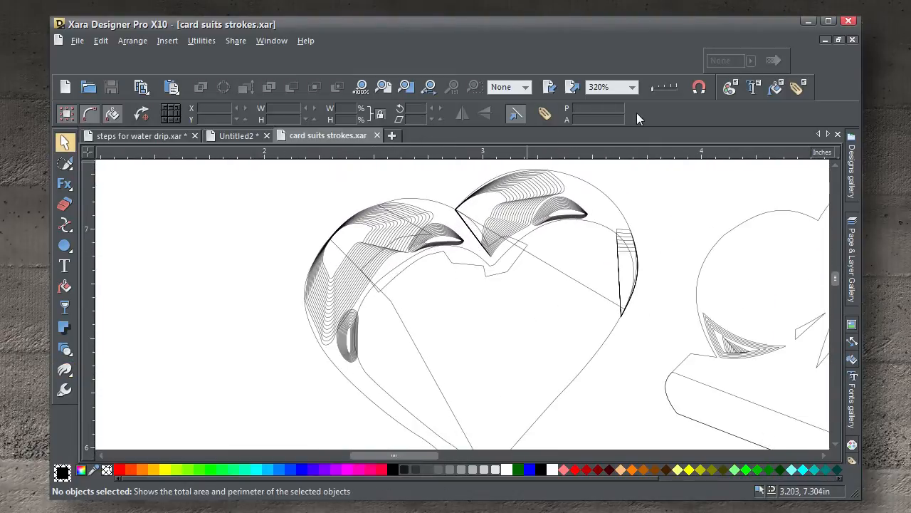
{"action": "left_click_drag", "start_coordinate": [698, 96], "coordinate": [708, 208]}
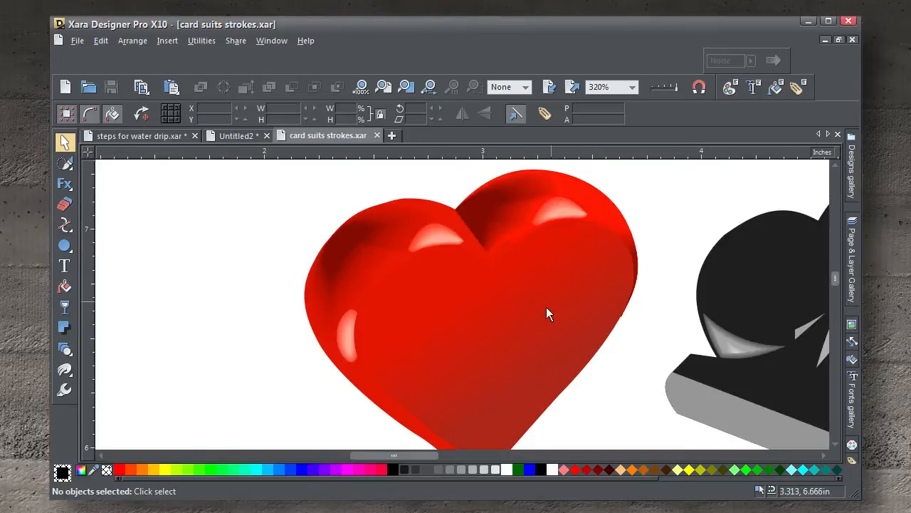
Examine the extruded heart and club close up, checking them against the display quality setting.
{"action": "scroll", "coordinate": [536, 313], "scroll_direction": "down", "scroll_amount": 5}
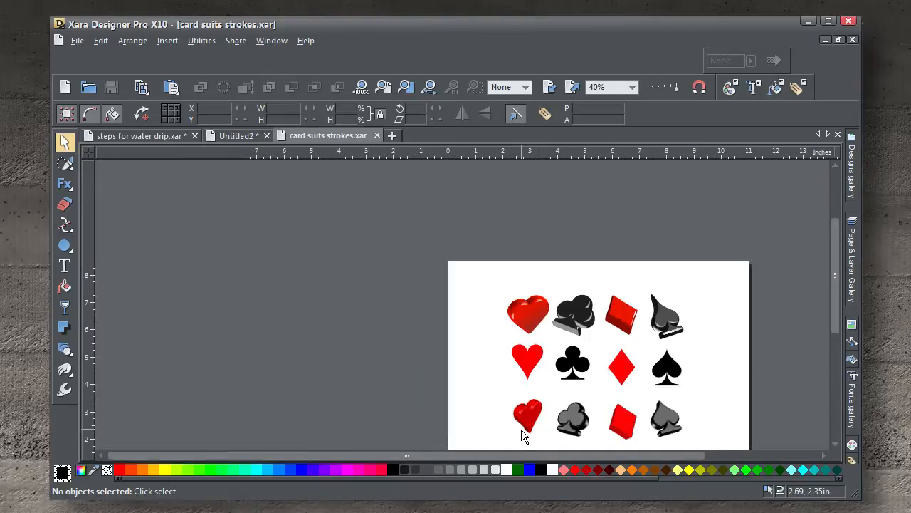
{"action": "left_click", "coordinate": [524, 425]}
{"action": "key", "text": "ctrl+shift+z"}
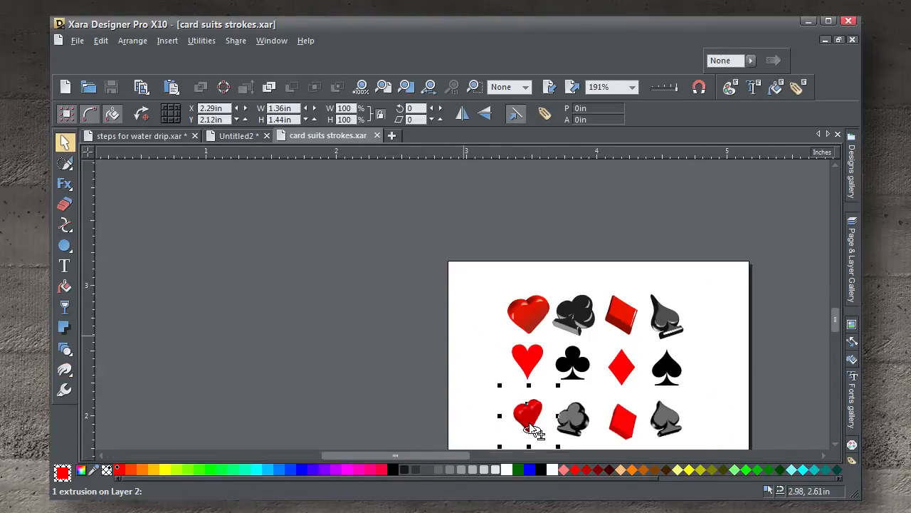
{"action": "left_click", "coordinate": [507, 385]}
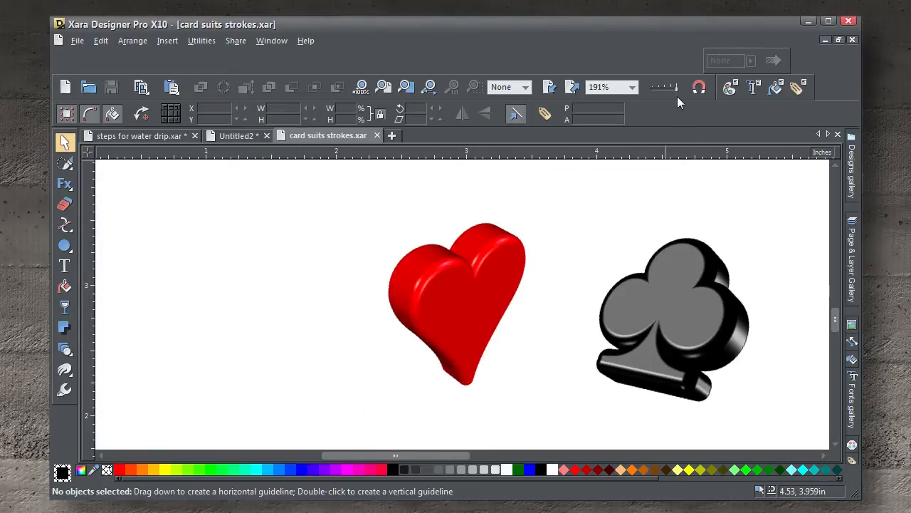
{"action": "mouse_move", "coordinate": [675, 90]}
{"action": "left_mouse_down"}
{"action": "mouse_move", "coordinate": [654, 89]}
{"action": "mouse_move", "coordinate": [692, 90]}
{"action": "left_mouse_up"}
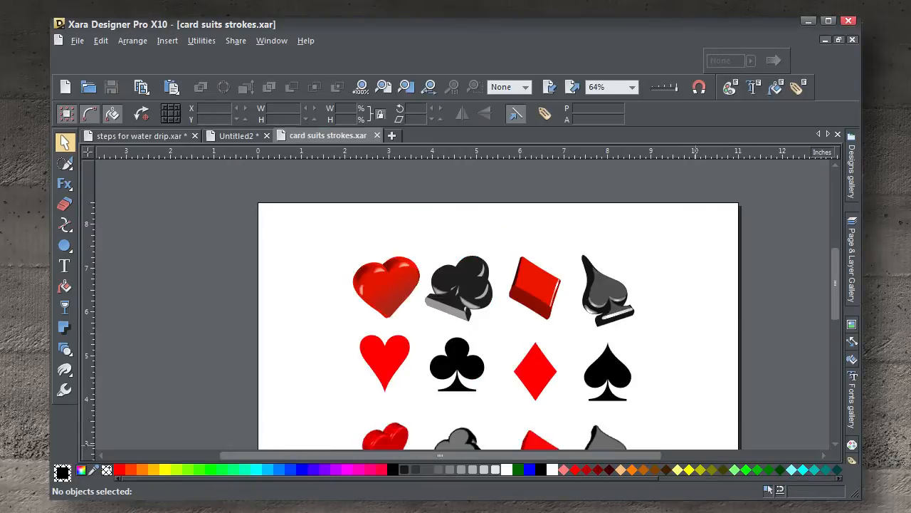
Create a PNG bitmap copy of the glossy heart in True color + Alpha and move it up and left of the original.
{"action": "left_click", "coordinate": [396, 280]}
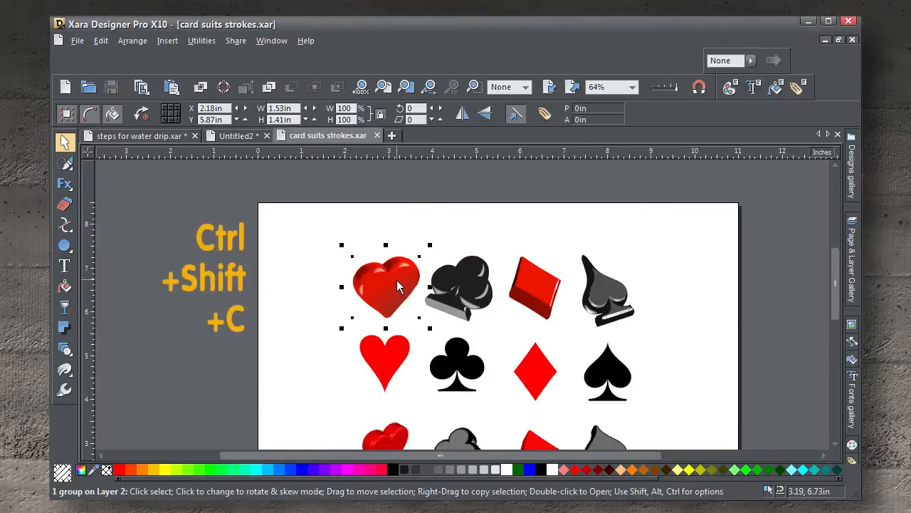
{"action": "key", "text": "ctrl+shift+c"}
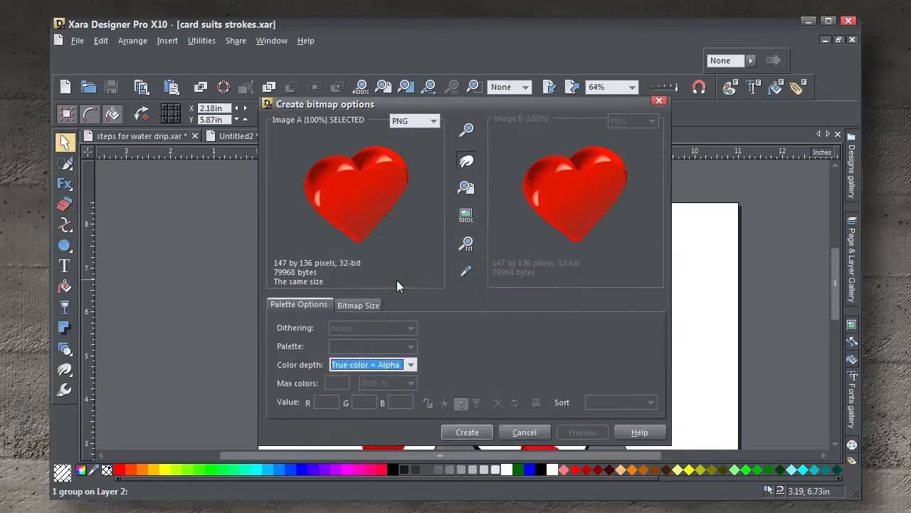
{"action": "left_click", "coordinate": [467, 432]}
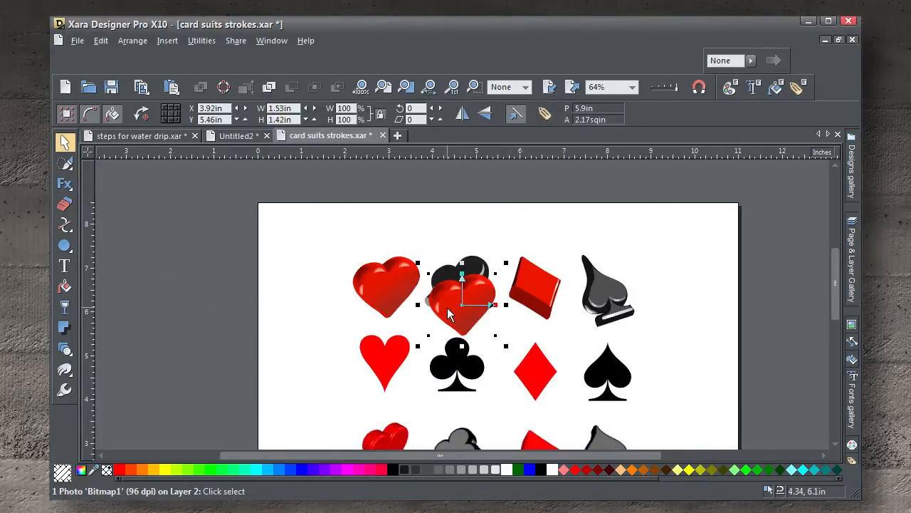
{"action": "left_click_drag", "start_coordinate": [449, 314], "coordinate": [324, 230]}
{"action": "left_click", "coordinate": [470, 296]}
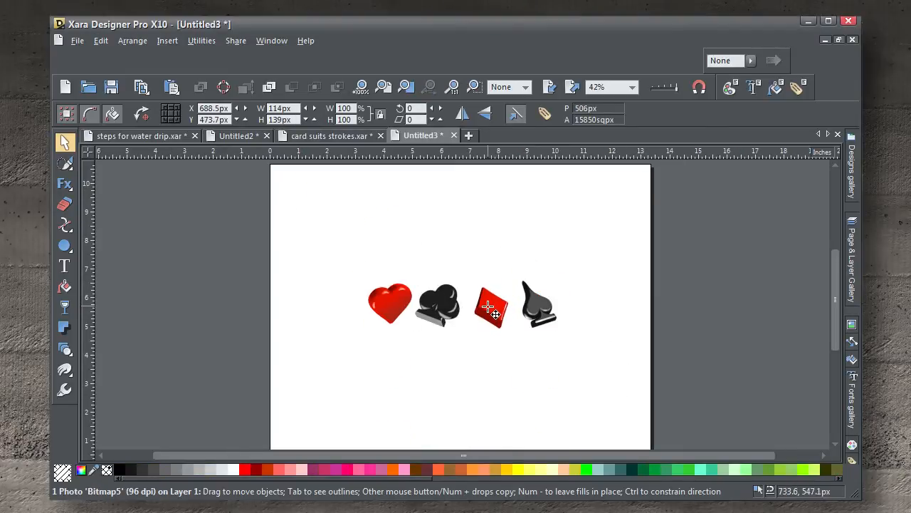
Move the diamond and spade bitmaps in the new document slightly toward the club to tighten the row of suits.
{"action": "left_click", "coordinate": [488, 306]}
{"action": "left_click", "coordinate": [535, 306]}
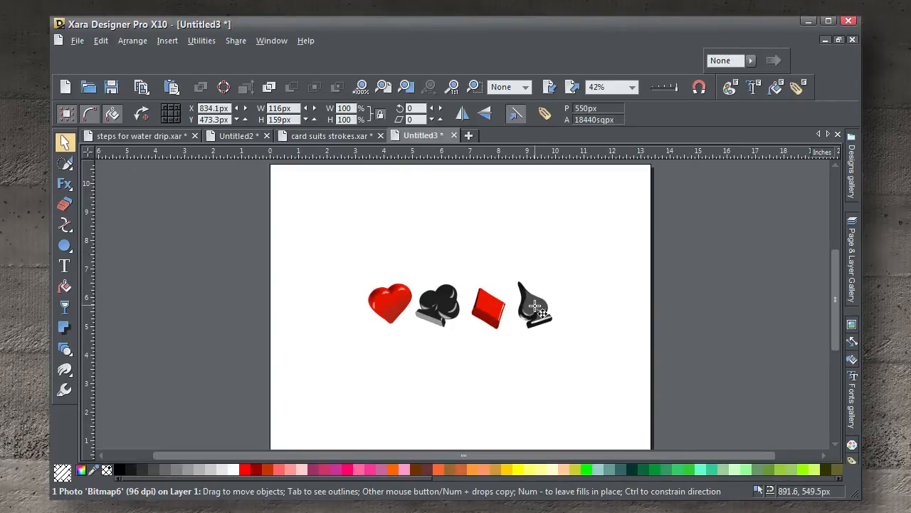
{"action": "left_click", "coordinate": [582, 342]}
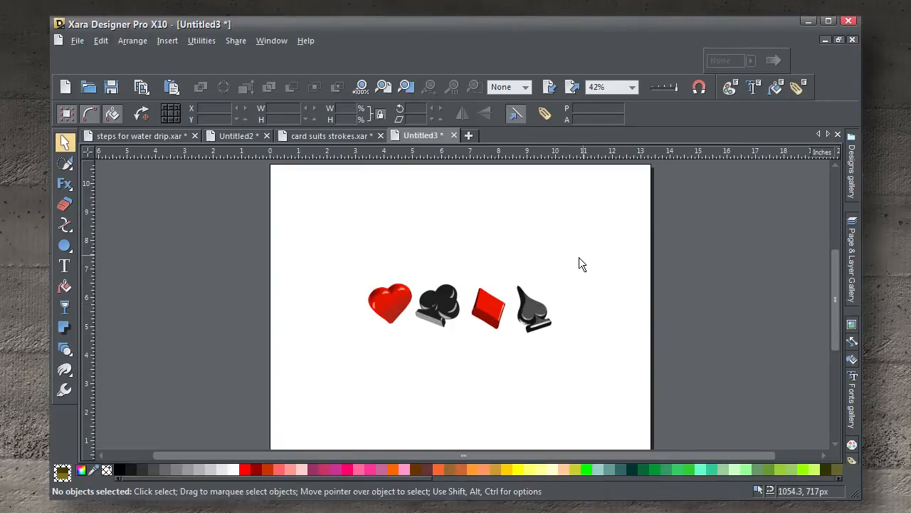
Create a new brush named Suits from the heart, club, diamond and spade bitmaps.
{"action": "left_click_drag", "start_coordinate": [583, 257], "coordinate": [311, 355]}
{"action": "mouse_move", "coordinate": [64, 169]}
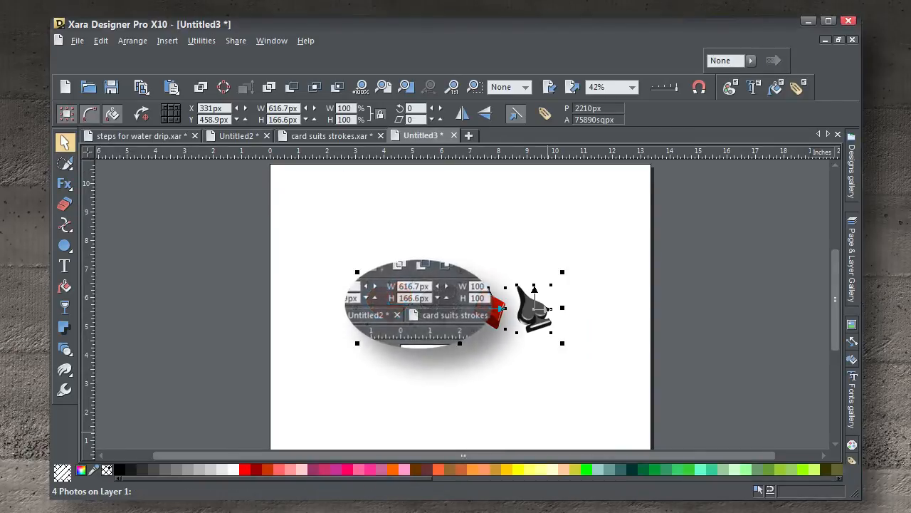
{"action": "mouse_move", "coordinate": [64, 227]}
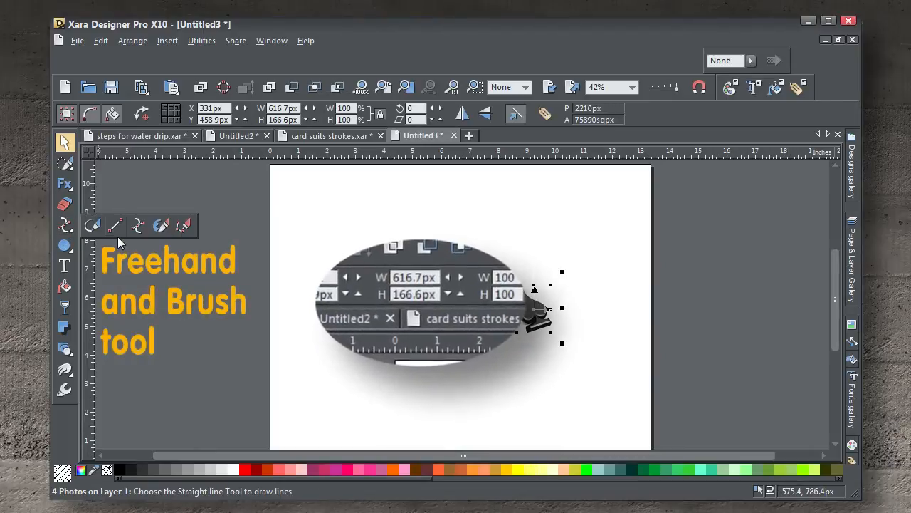
{"action": "left_click", "coordinate": [104, 221]}
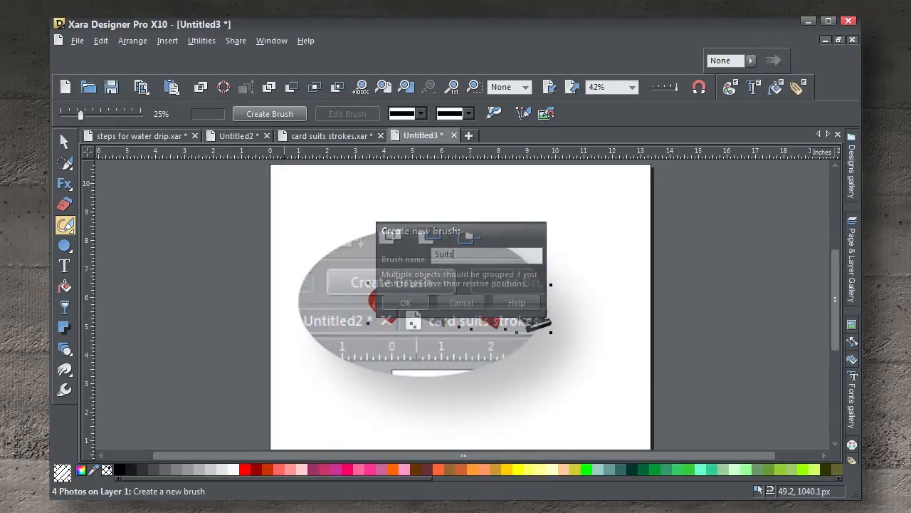
{"action": "key", "text": "Return"}
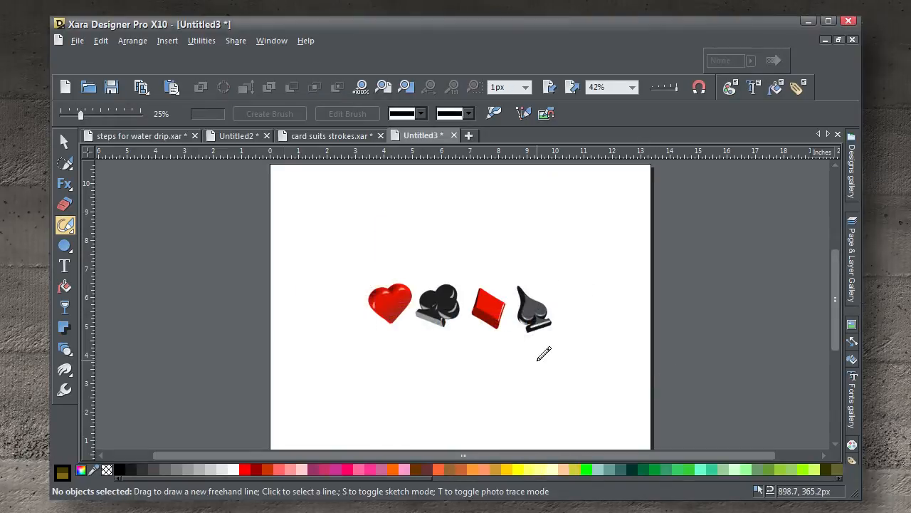
Draw a wavy freehand line about 7.7 in wide above the row of suits and apply the Suits brush to it.
{"action": "mouse_move", "coordinate": [330, 254]}
{"action": "left_mouse_down"}
{"action": "mouse_move", "coordinate": [357, 267]}
{"action": "mouse_move", "coordinate": [446, 249]}
{"action": "mouse_move", "coordinate": [530, 248]}
{"action": "mouse_move", "coordinate": [551, 262]}
{"action": "left_mouse_up"}
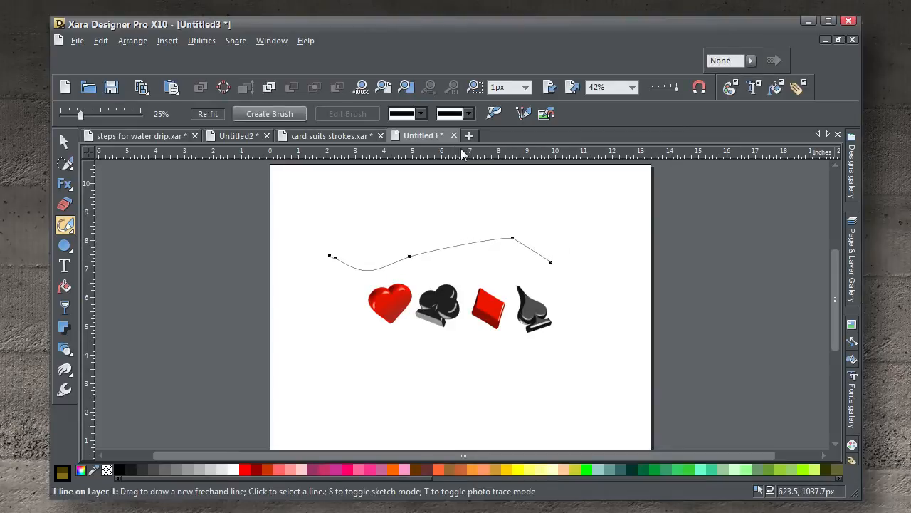
{"action": "left_click", "coordinate": [469, 114]}
{"action": "left_click", "coordinate": [423, 115]}
{"action": "left_click", "coordinate": [423, 114]}
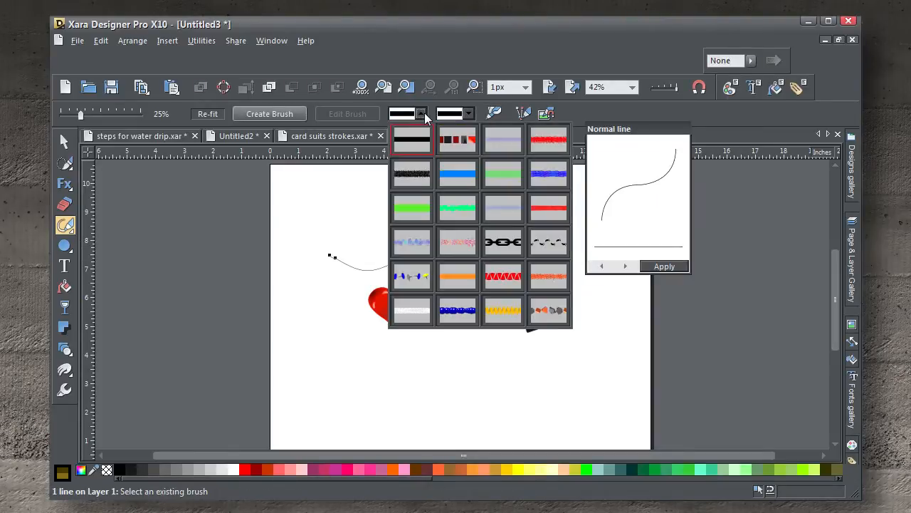
{"action": "left_click", "coordinate": [460, 143]}
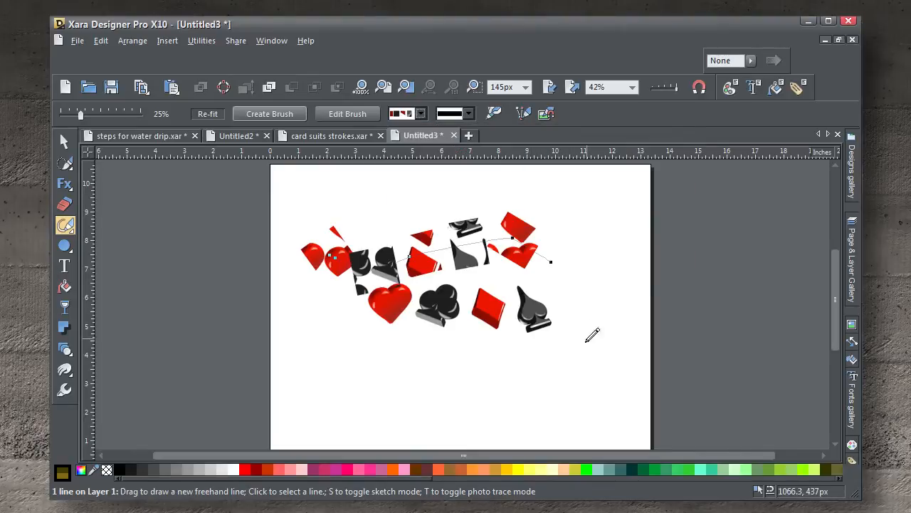
Edit the Suits brush so its fills are not tiled.
{"action": "scroll", "coordinate": [424, 270], "scroll_direction": "up", "scroll_amount": 2}
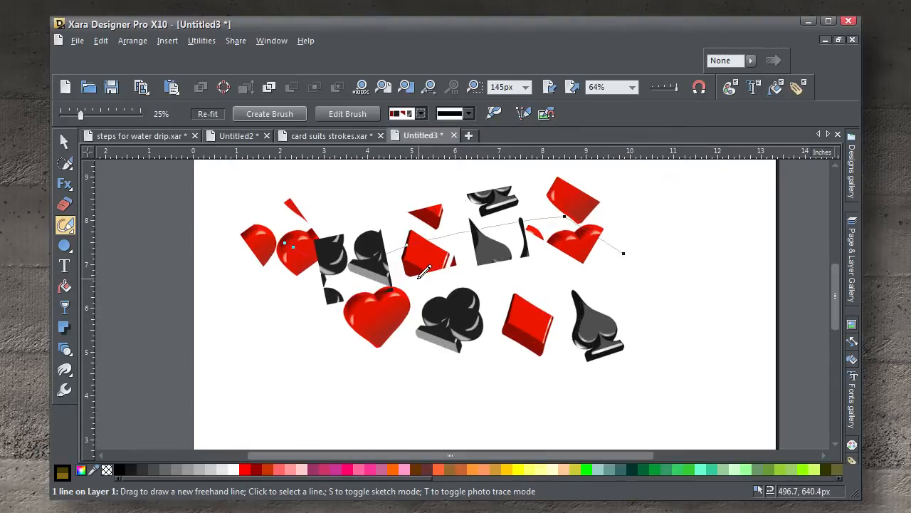
{"action": "left_click", "coordinate": [345, 116]}
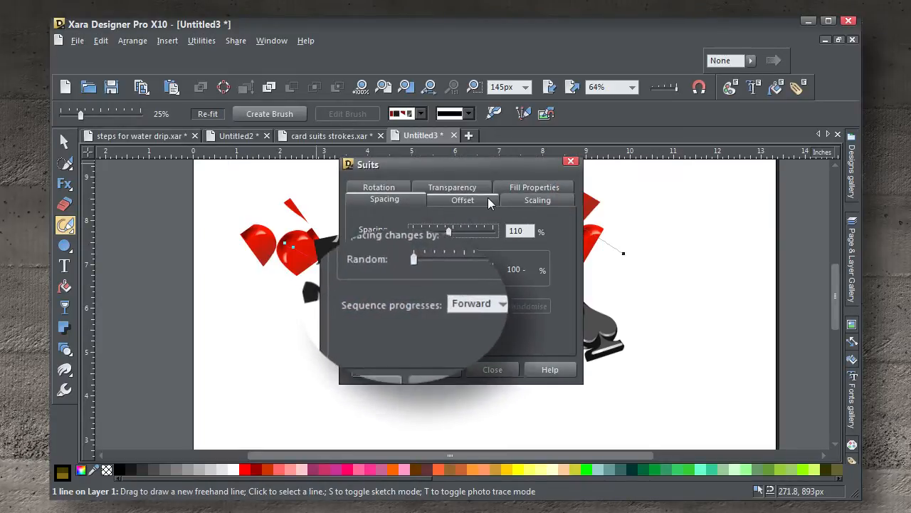
{"action": "left_click", "coordinate": [512, 184]}
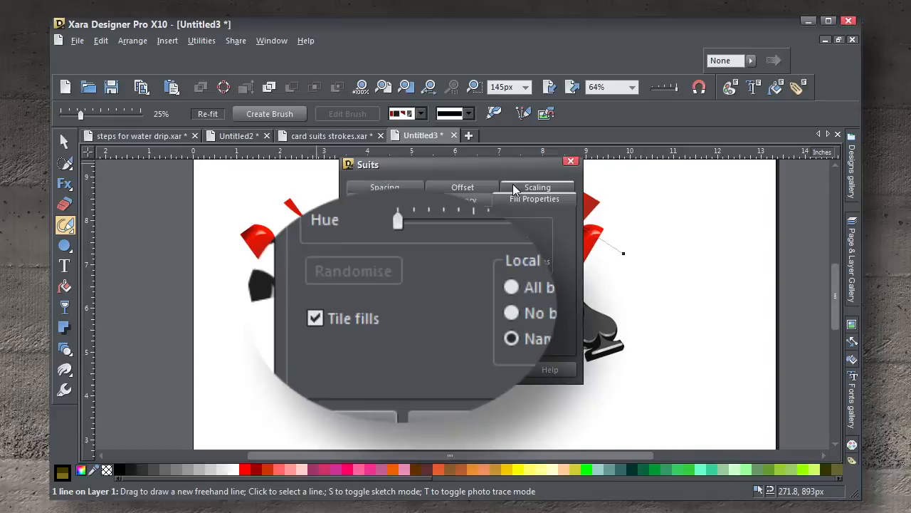
{"action": "left_click", "coordinate": [380, 315]}
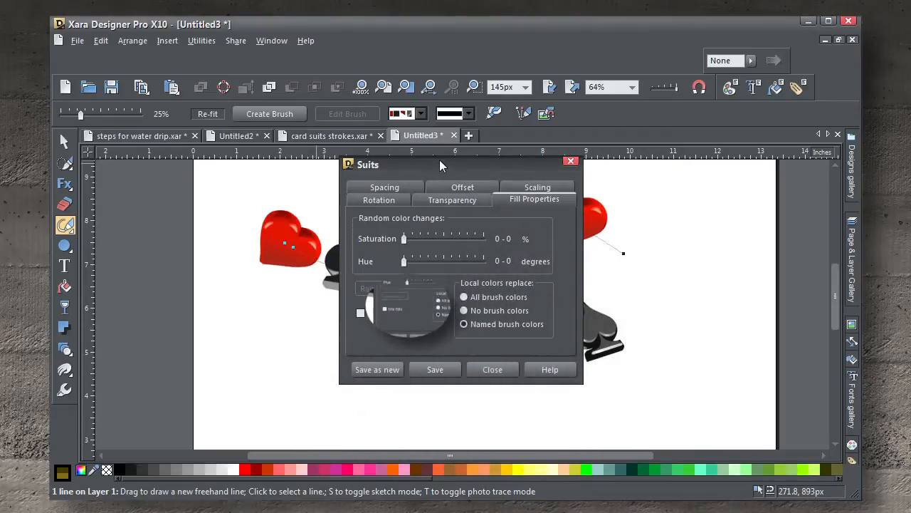
Reduce the Suits brush spacing to 71.99% so the suits overlap, and save the brush.
{"action": "left_click_drag", "start_coordinate": [440, 159], "coordinate": [678, 240]}
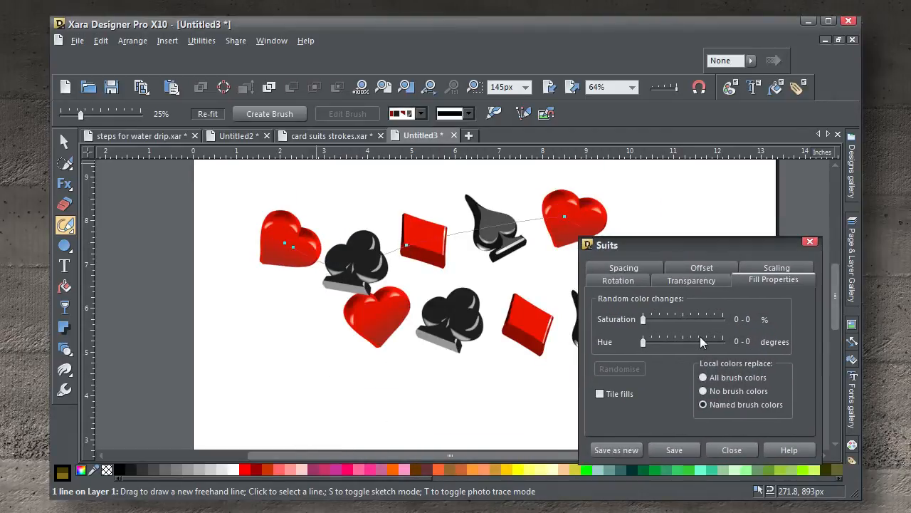
{"action": "left_click", "coordinate": [625, 269]}
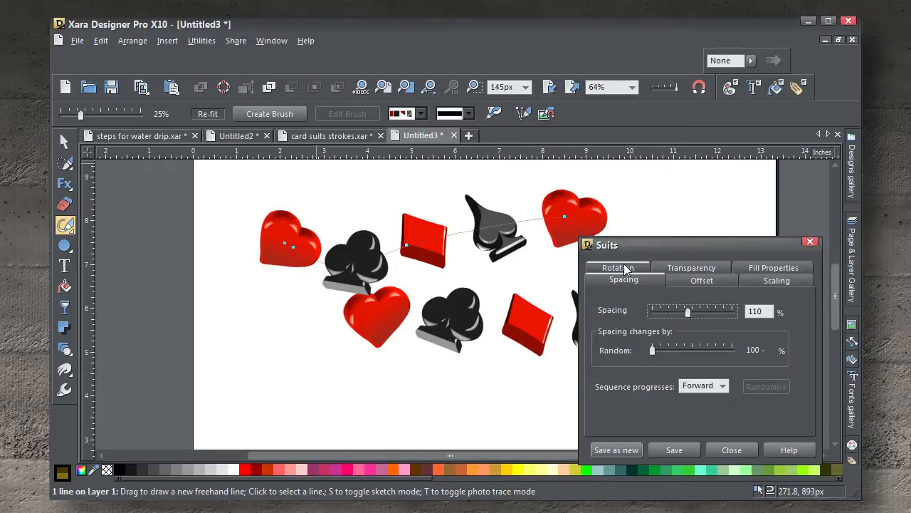
{"action": "left_click_drag", "start_coordinate": [687, 318], "coordinate": [680, 311]}
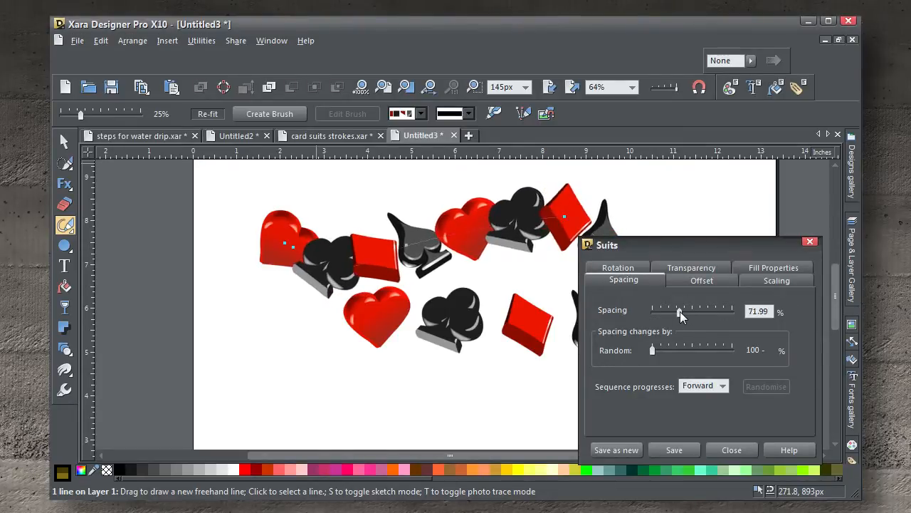
{"action": "left_click", "coordinate": [690, 450]}
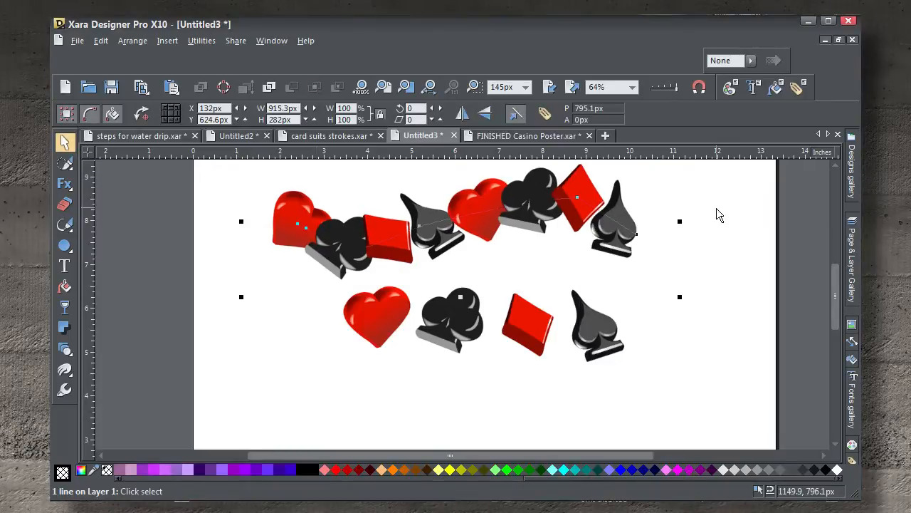
Copy the Suits brush stroke into FINISHED Casino Poster.xar and move it onto the pasteboard to the right of the page.
{"action": "left_click", "coordinate": [716, 210]}
{"action": "left_click", "coordinate": [628, 226]}
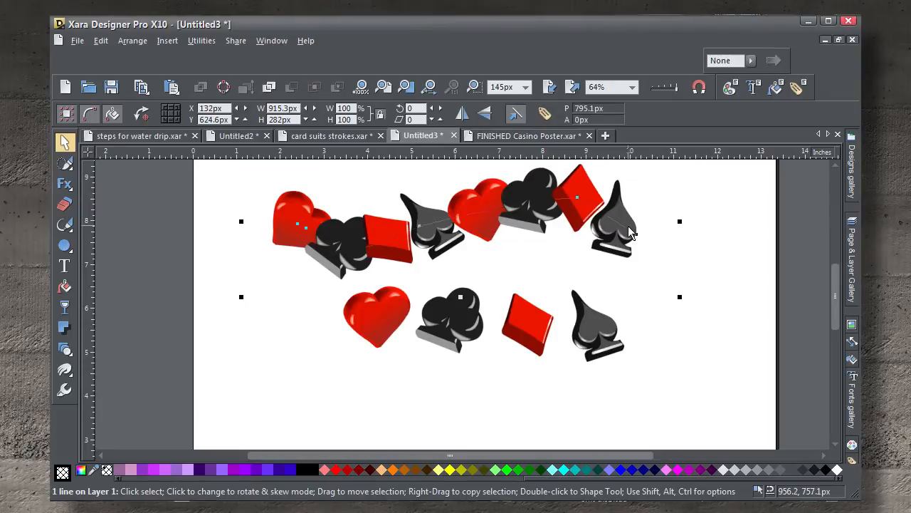
{"action": "left_click", "coordinate": [518, 136]}
{"action": "key", "text": "ctrl+v"}
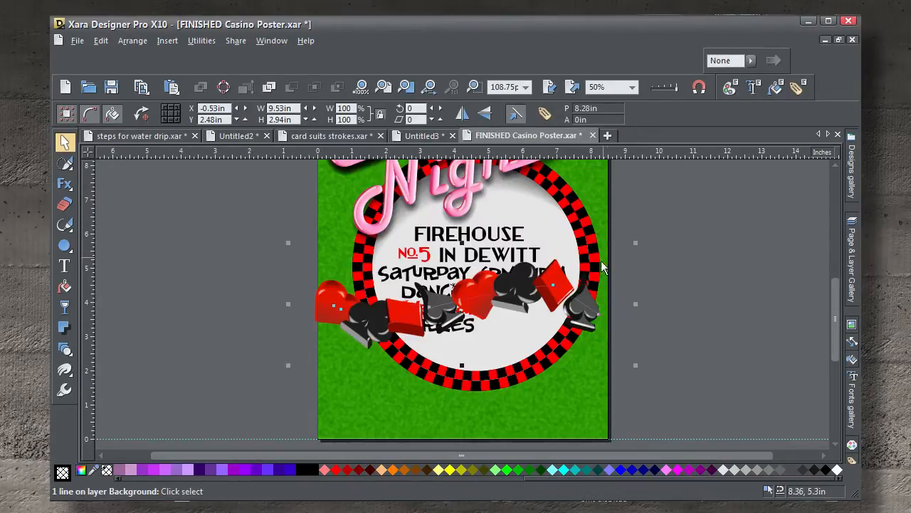
{"action": "left_click_drag", "start_coordinate": [562, 285], "coordinate": [781, 259]}
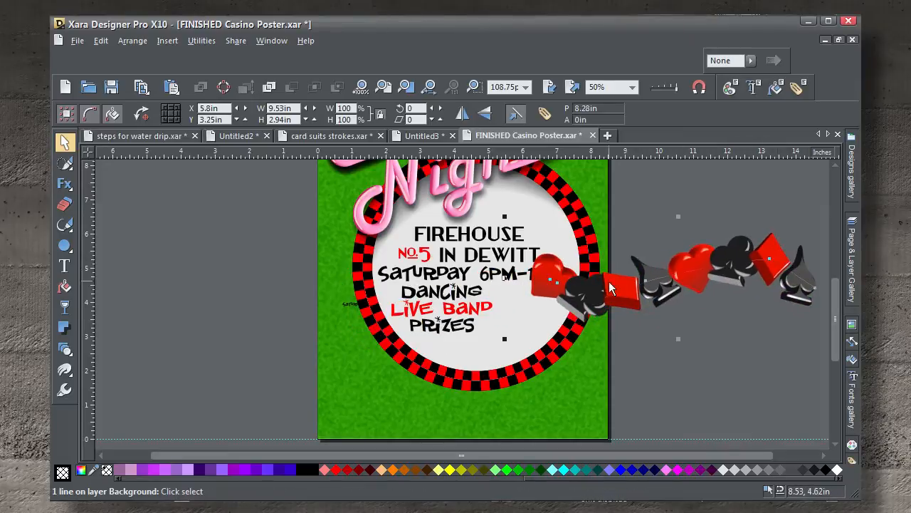
{"action": "left_click_drag", "start_coordinate": [575, 296], "coordinate": [658, 287]}
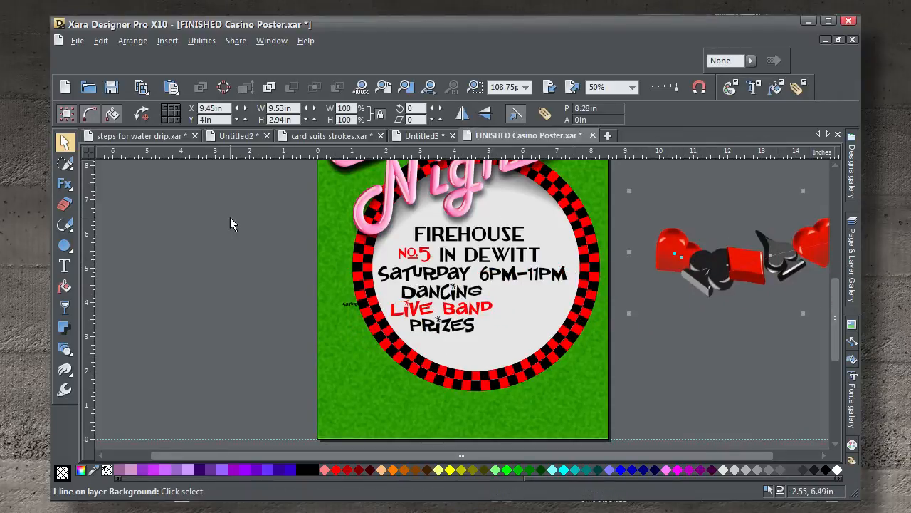
Draw a wavy freehand stroke with the Suits brush across the lower poster, from beyond its left edge to beyond its right edge.
{"action": "left_click", "coordinate": [212, 223]}
{"action": "left_click", "coordinate": [65, 225]}
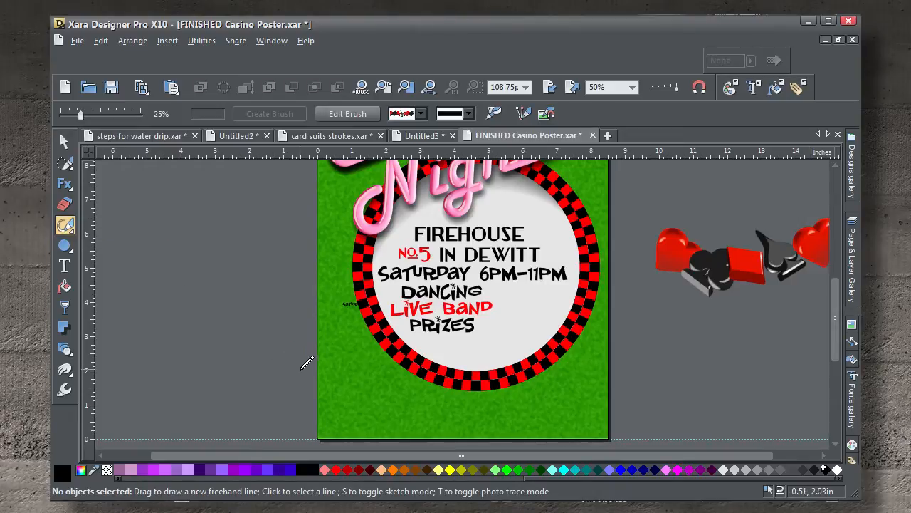
{"action": "mouse_move", "coordinate": [304, 360]}
{"action": "left_mouse_down"}
{"action": "mouse_move", "coordinate": [435, 375]}
{"action": "mouse_move", "coordinate": [599, 288]}
{"action": "mouse_move", "coordinate": [634, 287]}
{"action": "mouse_move", "coordinate": [675, 304]}
{"action": "mouse_move", "coordinate": [692, 319]}
{"action": "left_mouse_up"}
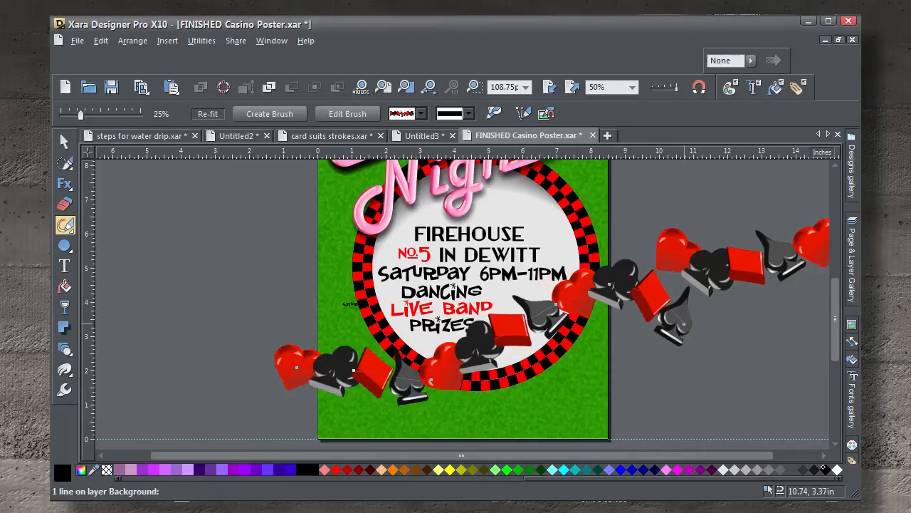
{"action": "left_click", "coordinate": [65, 141]}
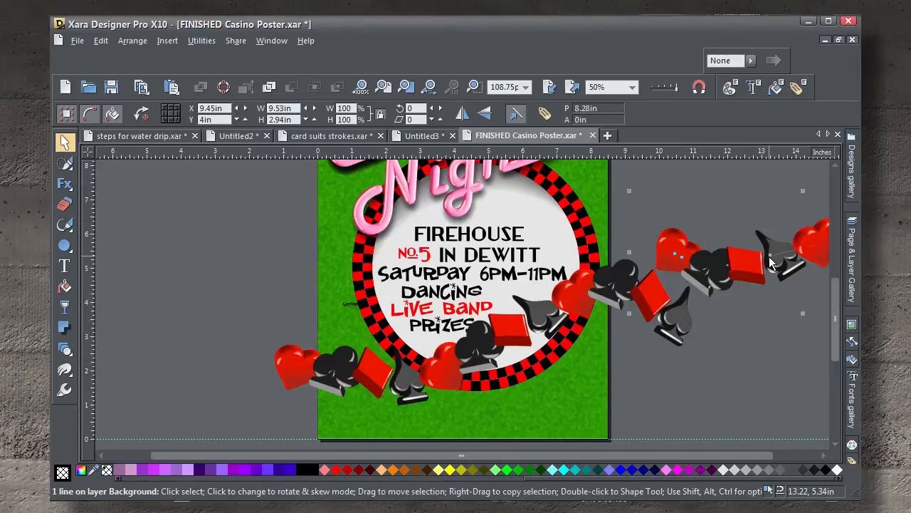
Delete the slanted pink strokes above the letter i in Casino and in Night.
{"action": "key", "text": "ctrl+z"}
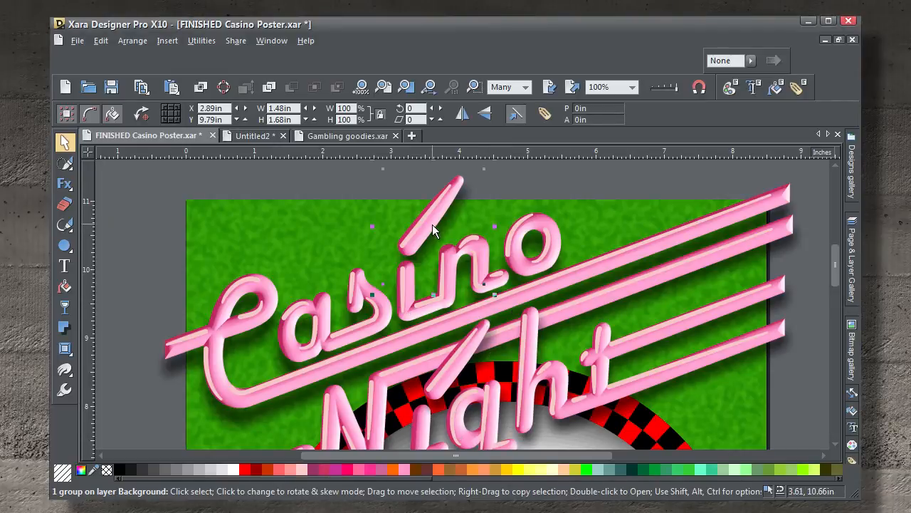
{"action": "key", "text": "ctrl+z"}
{"action": "left_click", "coordinate": [464, 343]}
{"action": "key", "text": "Delete"}
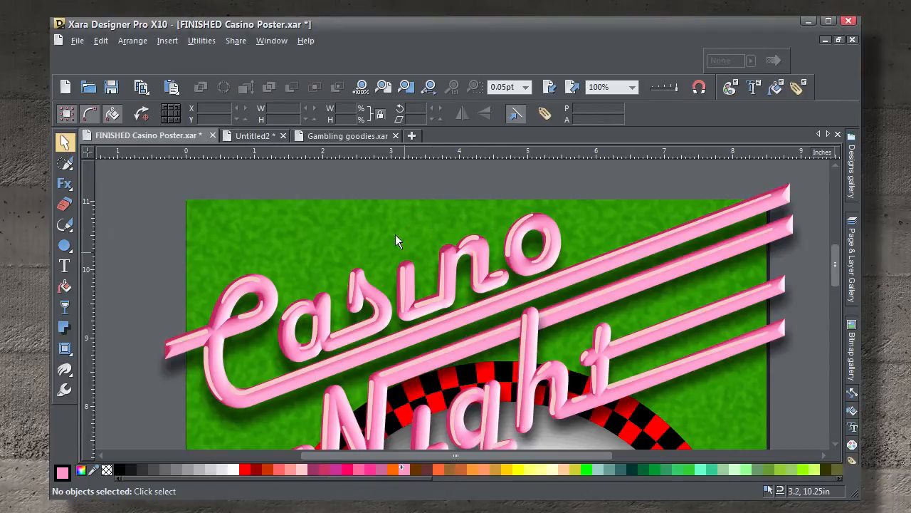
Copy the two pink dice from Gambling goodies.xar into the casino poster and scale them down to about 0.66 in wide.
{"action": "left_click", "coordinate": [347, 139]}
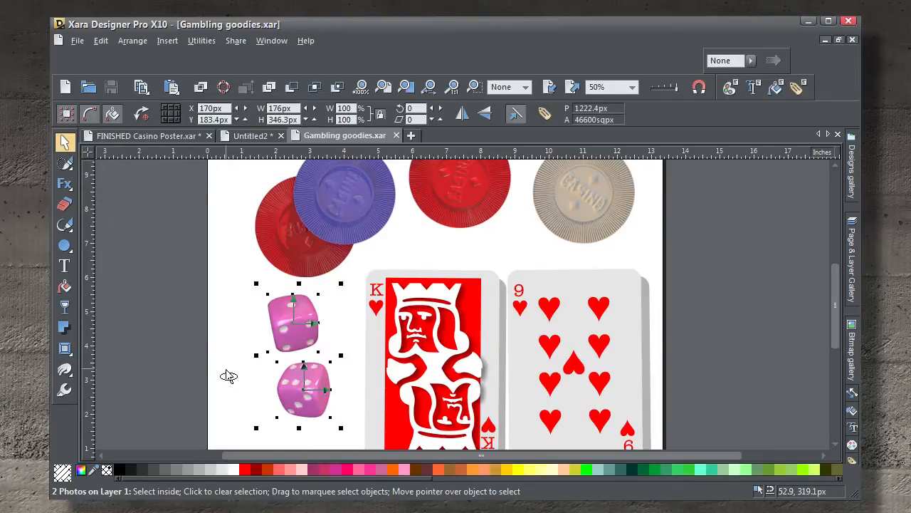
{"action": "left_click", "coordinate": [173, 137]}
{"action": "key", "text": "ctrl+v"}
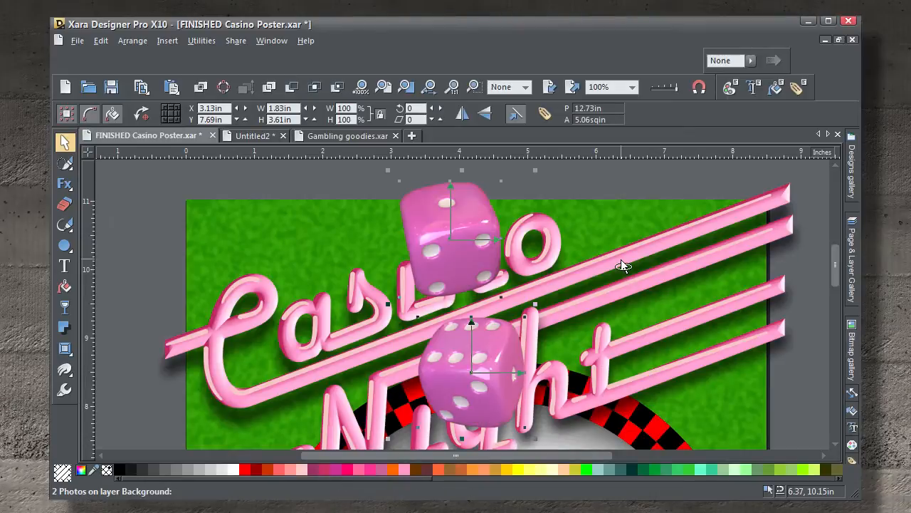
{"action": "left_click_drag", "start_coordinate": [534, 170], "coordinate": [364, 233]}
Raise the photo brightness of the die above the Casino lettering to 11.
{"action": "left_click", "coordinate": [333, 185]}
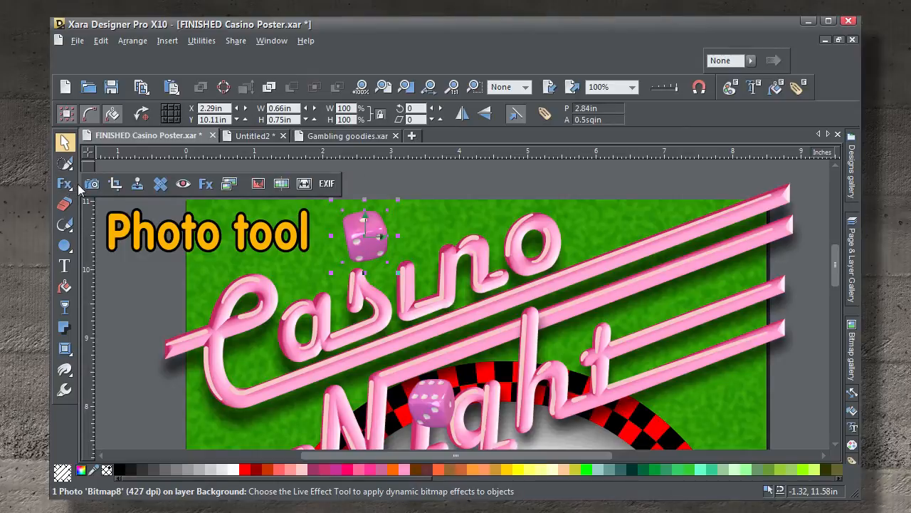
{"action": "left_click", "coordinate": [91, 183]}
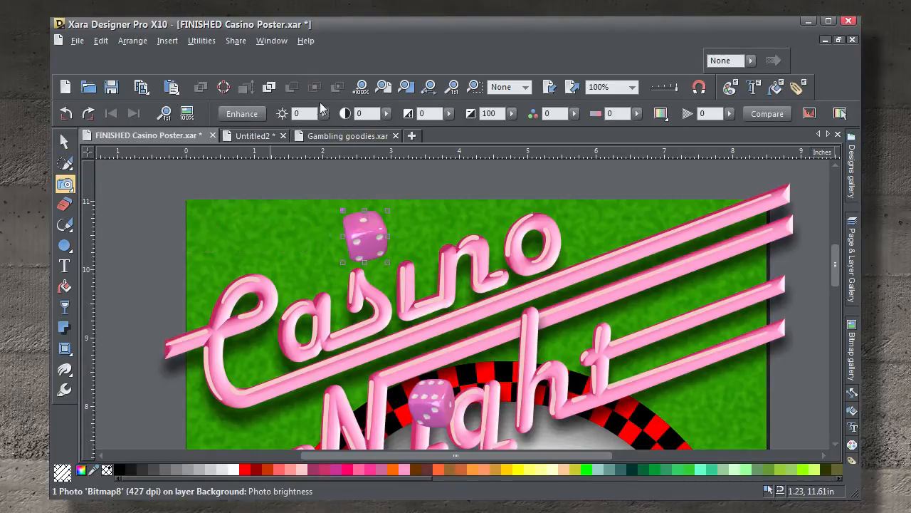
{"action": "left_click_drag", "start_coordinate": [328, 113], "coordinate": [337, 131]}
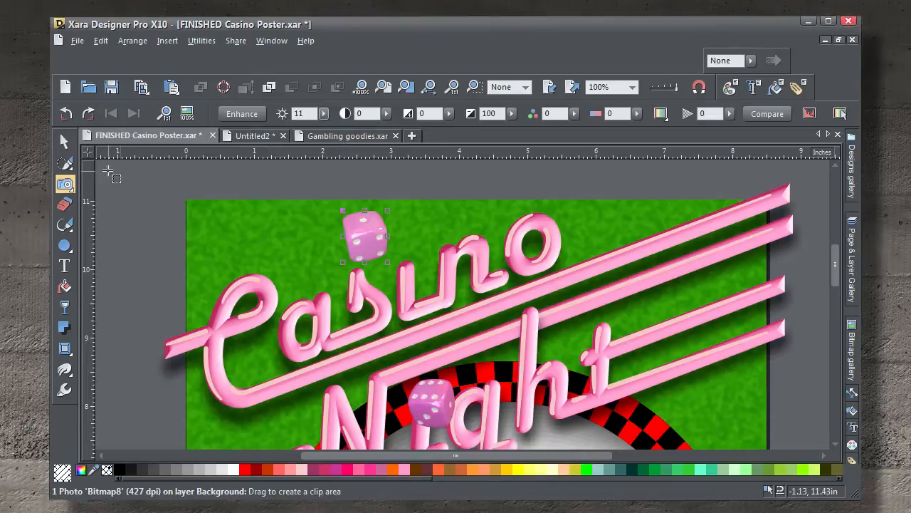
{"action": "left_click", "coordinate": [65, 142]}
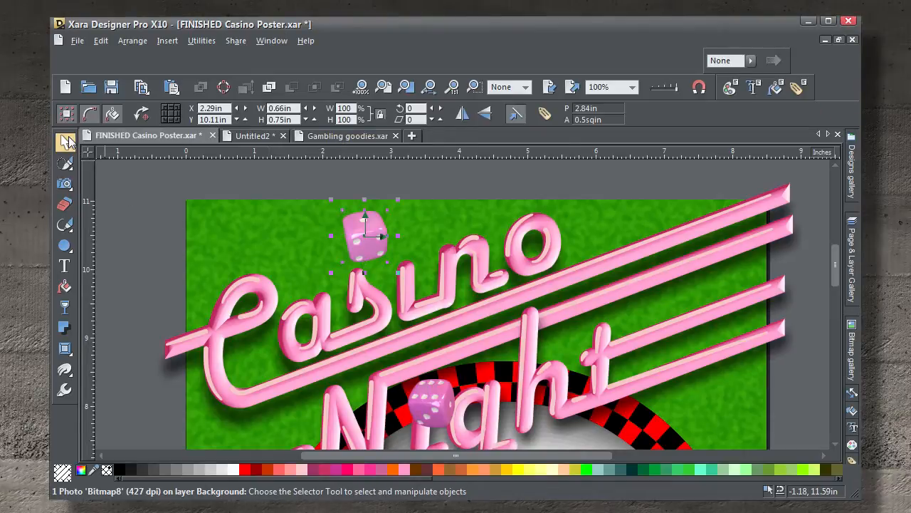
Give the upper die a wall shadow matching the Casino lettering, with 0.25in blur, 41% transparency and an offset of 0.09in, -0.22in.
{"action": "left_click", "coordinate": [64, 327]}
{"action": "left_click", "coordinate": [373, 250]}
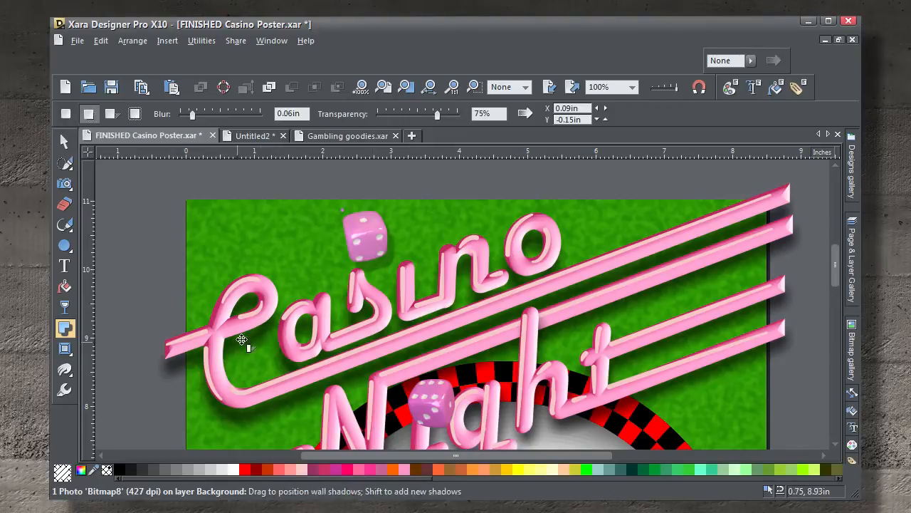
{"action": "left_click", "coordinate": [254, 341]}
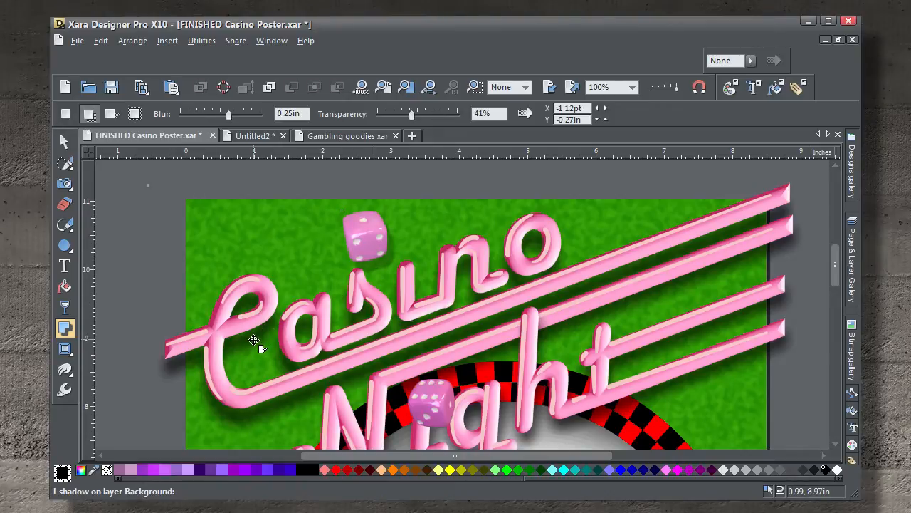
{"action": "left_click", "coordinate": [378, 262]}
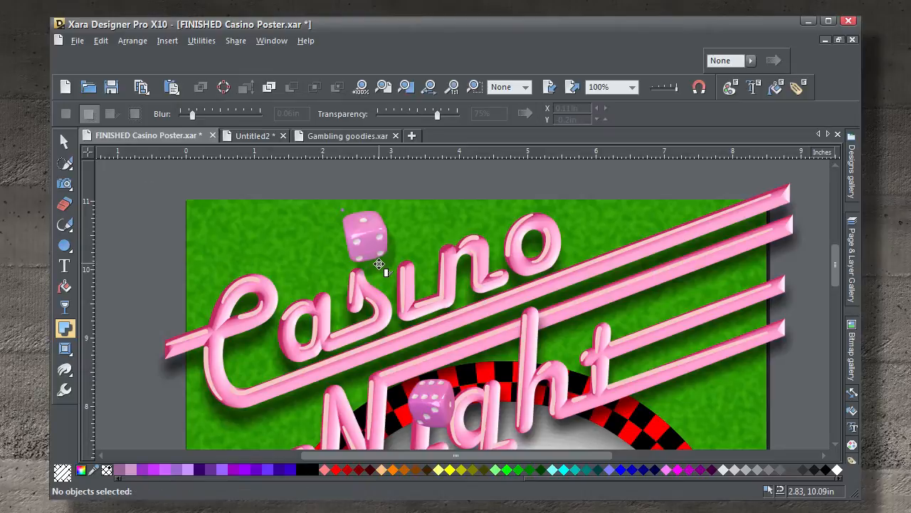
{"action": "key", "text": "ctrl+shift+a"}
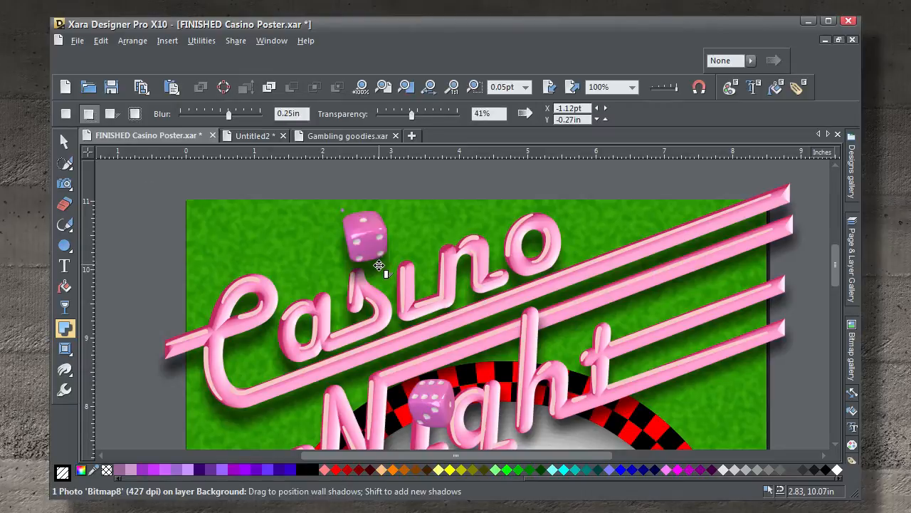
{"action": "left_click_drag", "start_coordinate": [382, 263], "coordinate": [386, 263]}
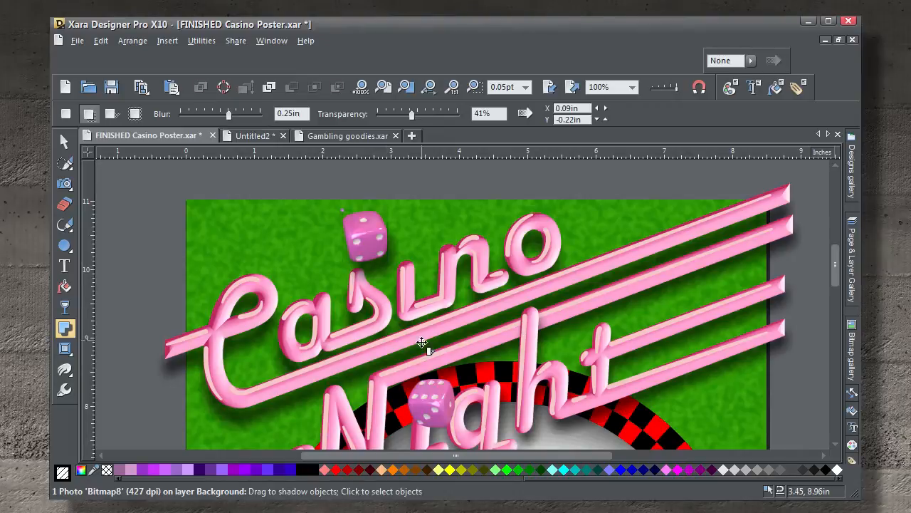
Give the lower die a wall shadow with 0.25in blur, 41% transparency and offset 0.08in, -0.12in, and place each die above its title's i.
{"action": "left_click", "coordinate": [437, 397]}
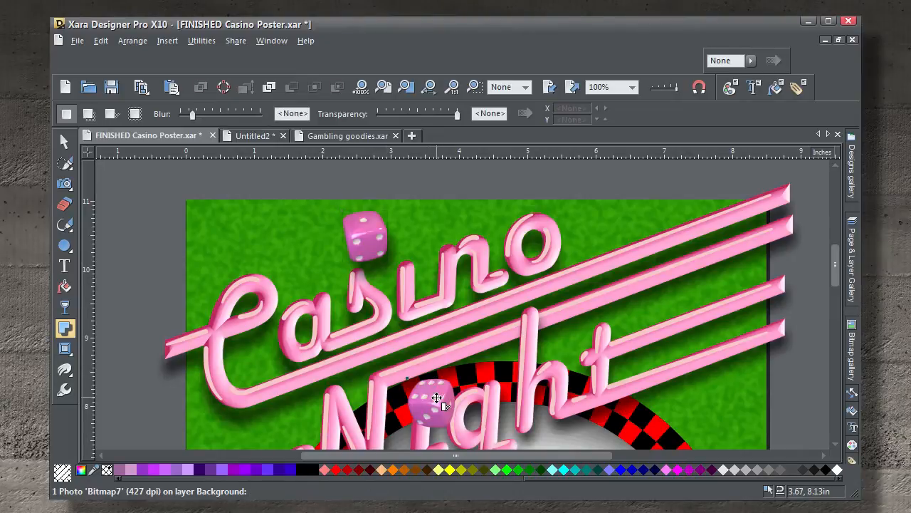
{"action": "left_click_drag", "start_coordinate": [436, 398], "coordinate": [440, 404]}
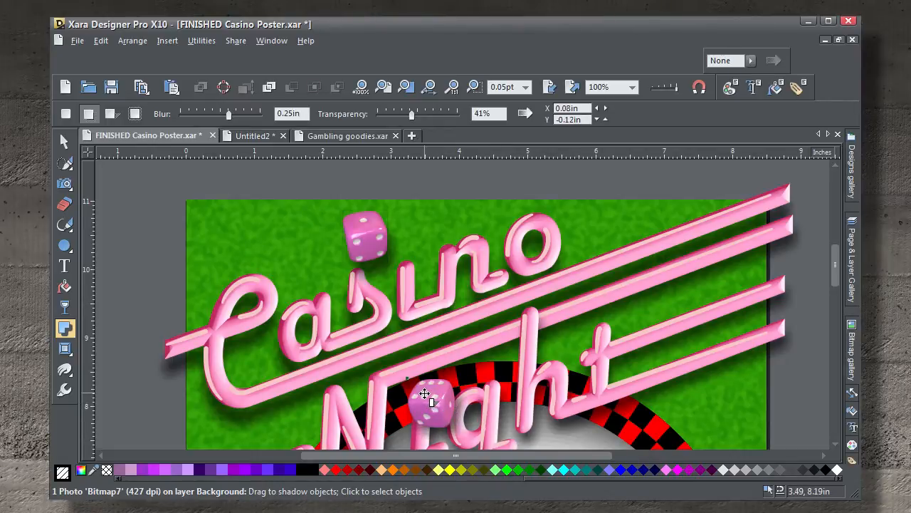
{"action": "left_click", "coordinate": [64, 141]}
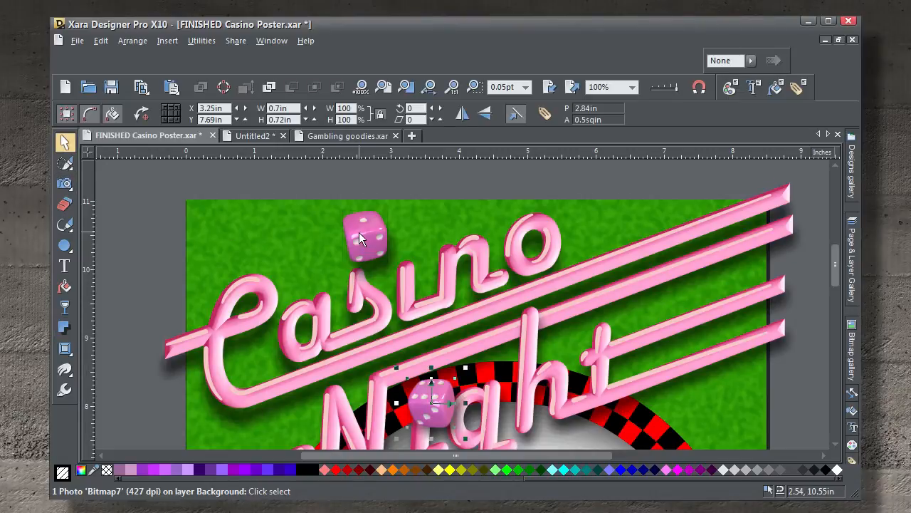
{"action": "left_click_drag", "start_coordinate": [359, 232], "coordinate": [412, 232]}
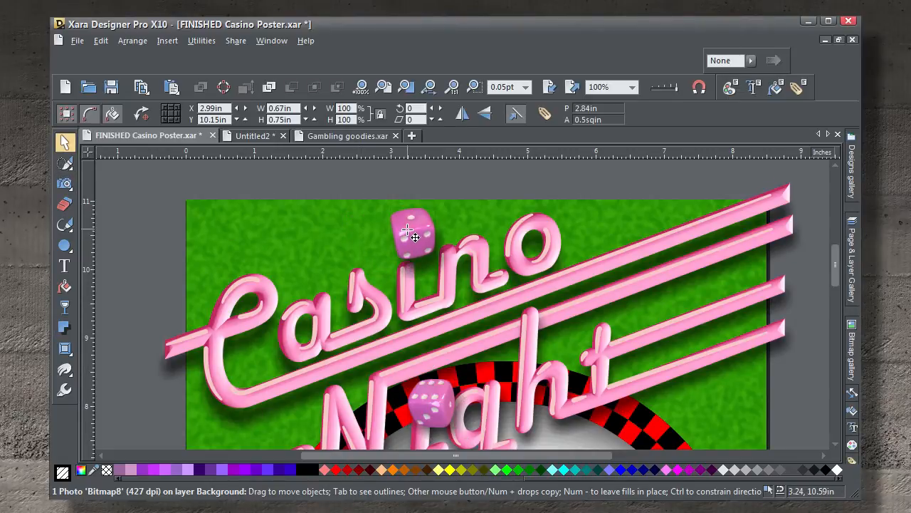
{"action": "left_click_drag", "start_coordinate": [422, 388], "coordinate": [427, 356]}
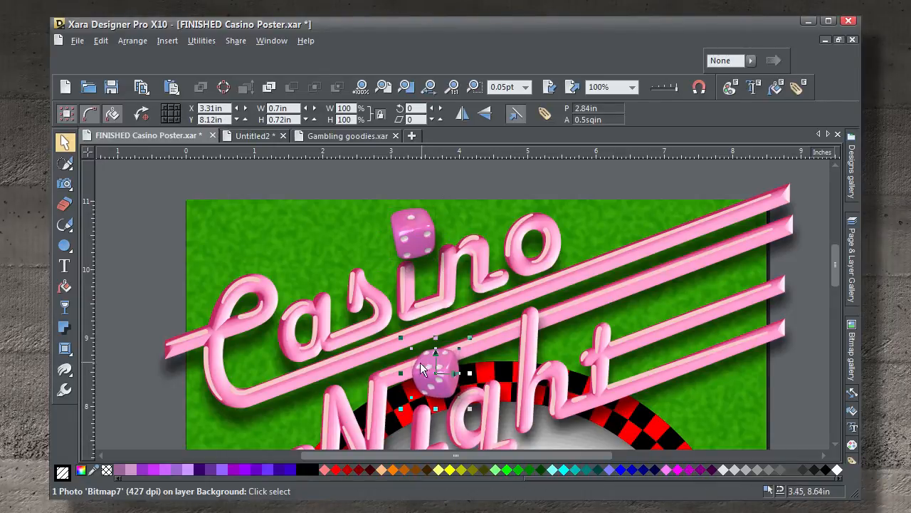
Raise the photo brightness of the die above Night to 12 and of the die above Casino to 11.
{"action": "left_click", "coordinate": [65, 183]}
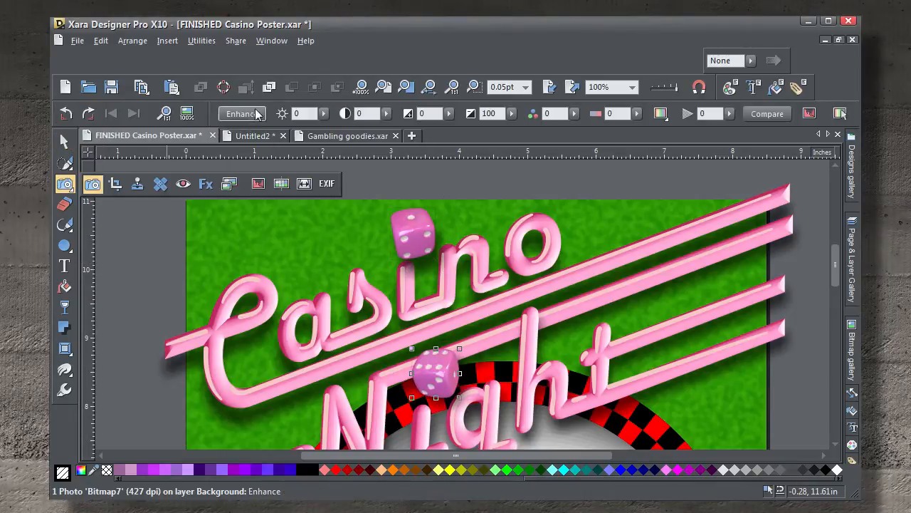
{"action": "left_click", "coordinate": [322, 114]}
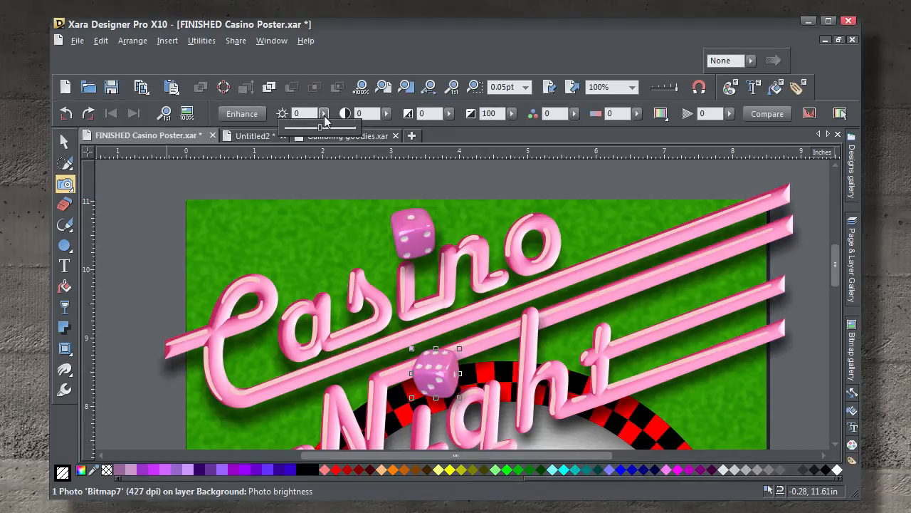
{"action": "left_click_drag", "start_coordinate": [324, 115], "coordinate": [330, 122]}
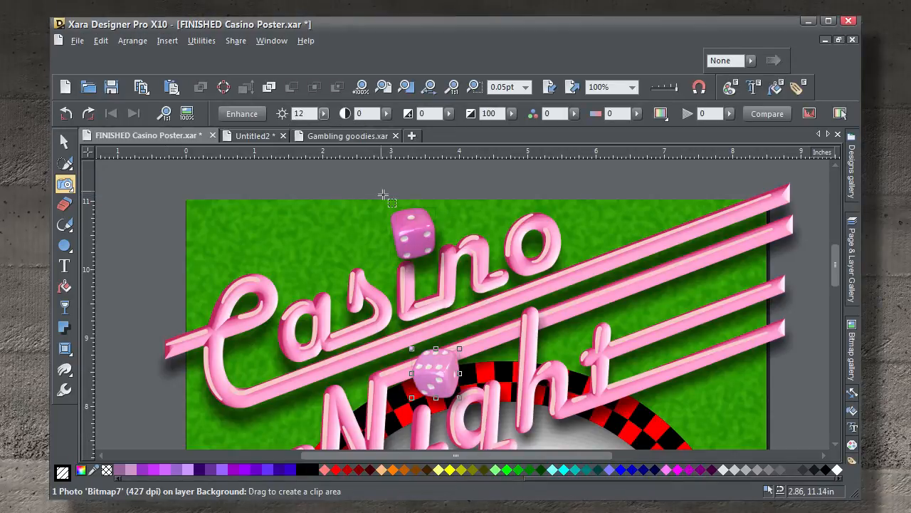
{"action": "left_click", "coordinate": [397, 220]}
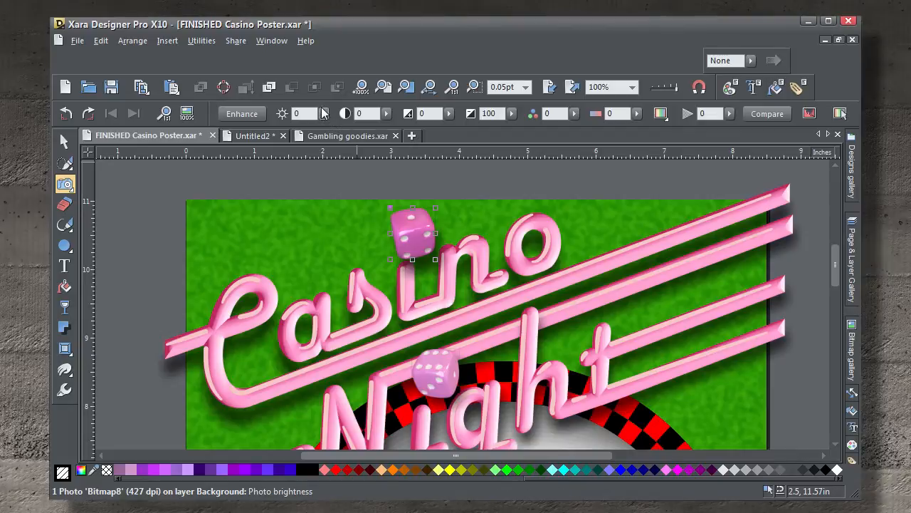
{"action": "left_click", "coordinate": [323, 113]}
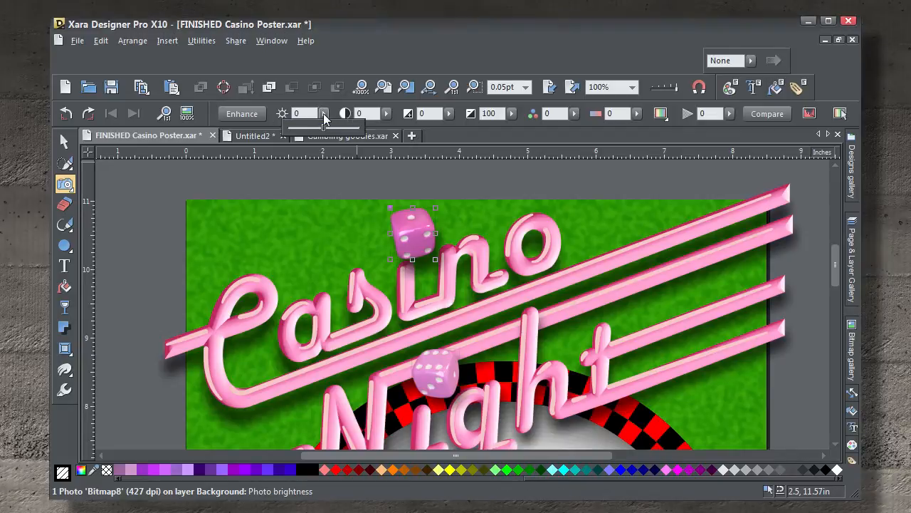
{"action": "left_click_drag", "start_coordinate": [323, 114], "coordinate": [332, 123]}
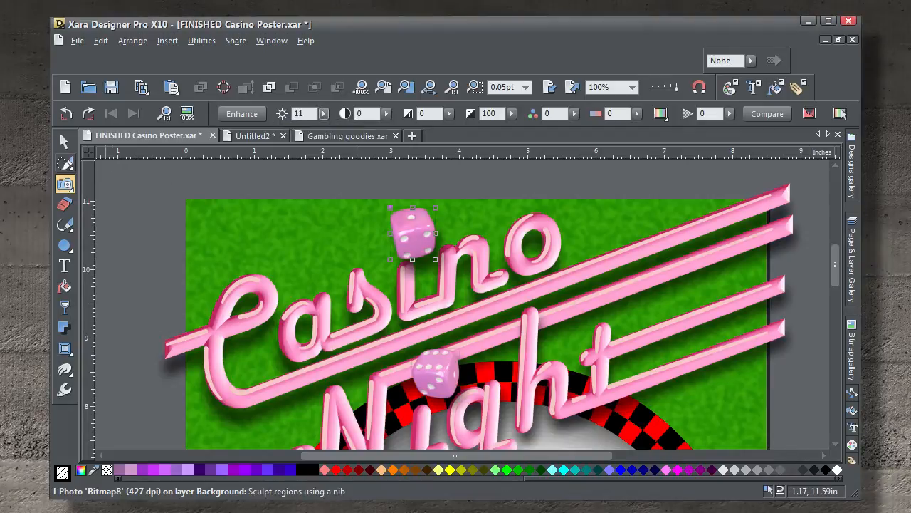
Nudge the upper die slightly to about X 3.05in, Y 10.19in, centred over the i in Casino.
{"action": "left_click", "coordinate": [65, 143]}
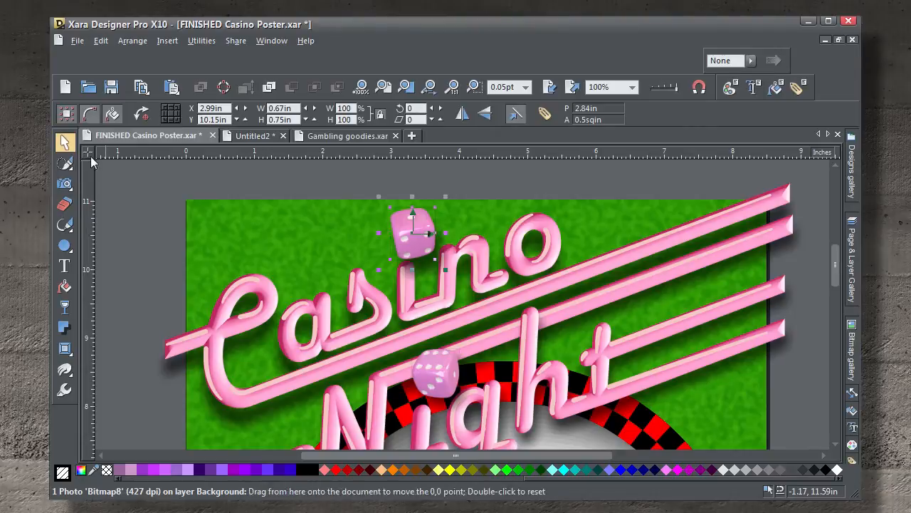
{"action": "left_click", "coordinate": [115, 206]}
{"action": "scroll", "coordinate": [392, 252], "scroll_direction": "down", "scroll_amount": 1}
{"action": "scroll", "coordinate": [391, 252], "scroll_direction": "down", "scroll_amount": 1}
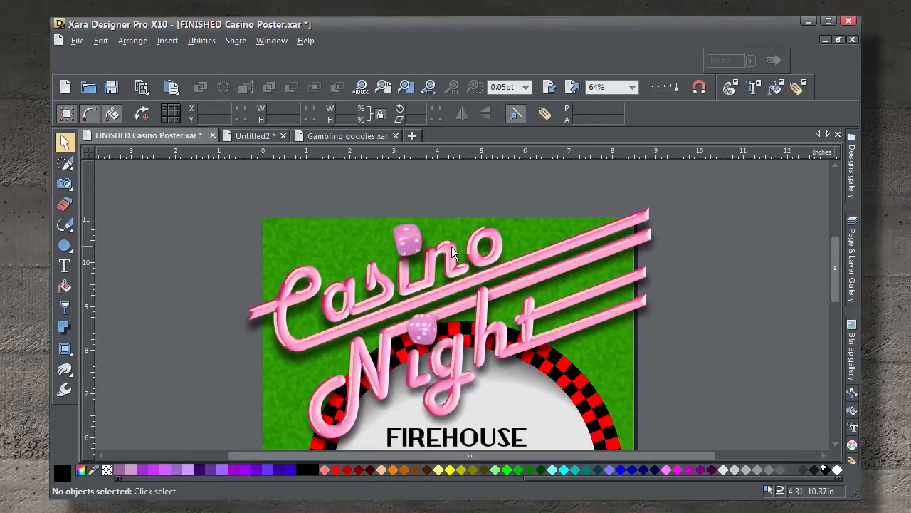
{"action": "left_click", "coordinate": [409, 243]}
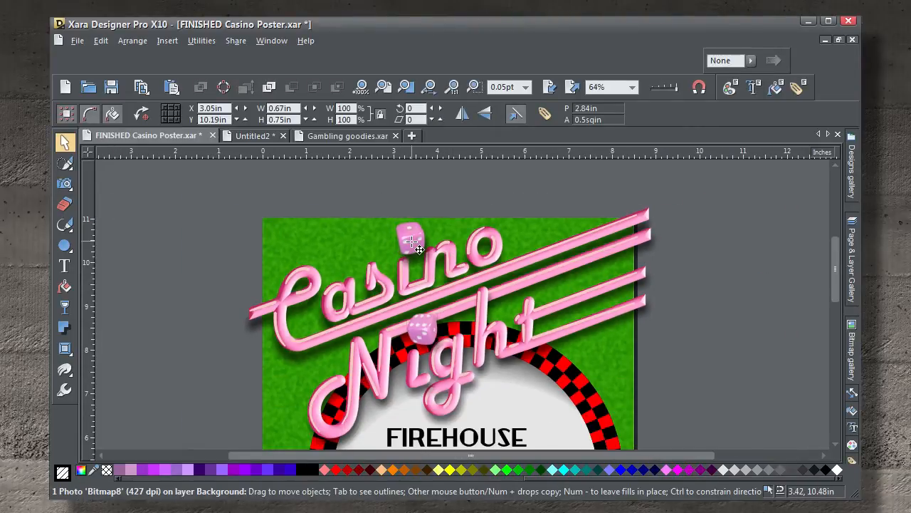
{"action": "left_click", "coordinate": [687, 268]}
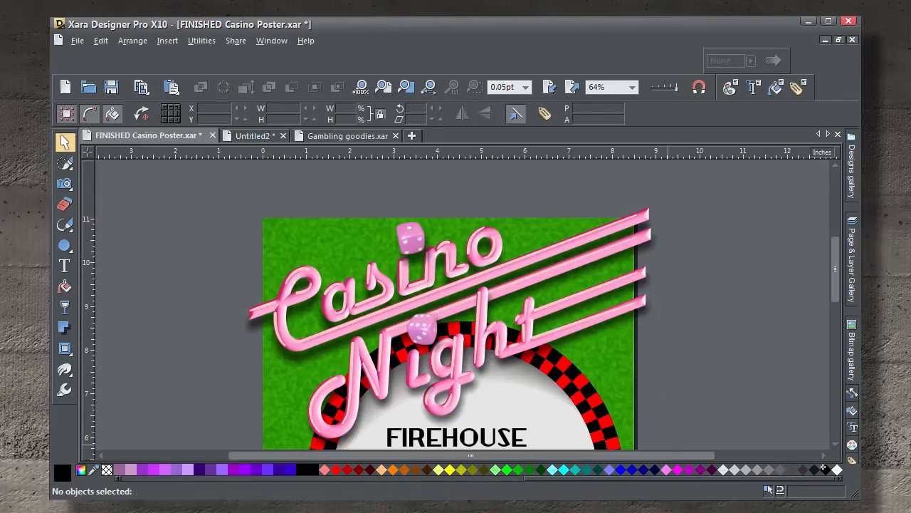
Copy the white casino chip from Gambling goodies.xar into the casino poster and place it over the page's upper-left corner.
{"action": "key", "text": "ctrl+shift+j"}
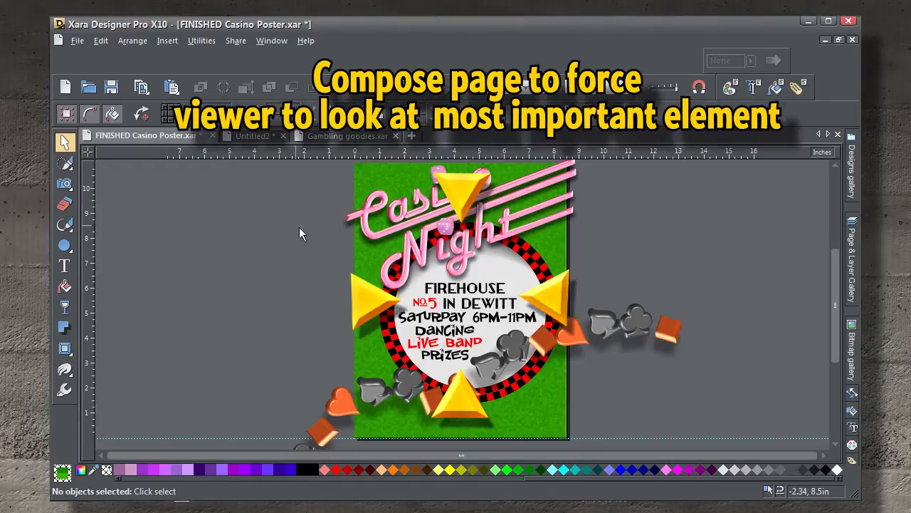
{"action": "left_click", "coordinate": [343, 135]}
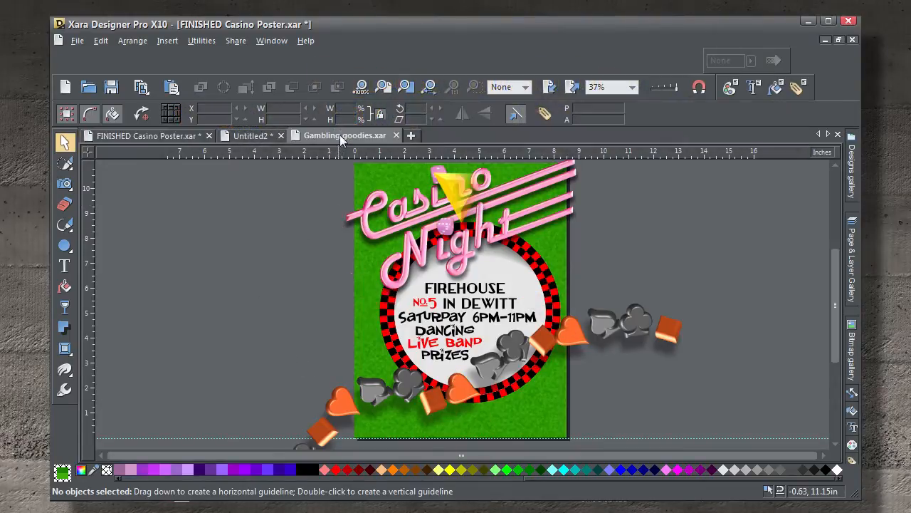
{"action": "left_click", "coordinate": [560, 210]}
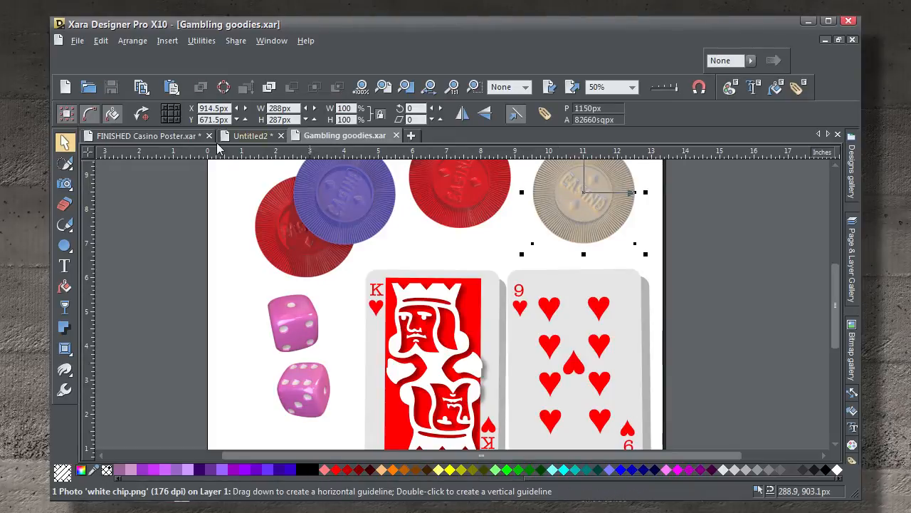
{"action": "left_click", "coordinate": [151, 136]}
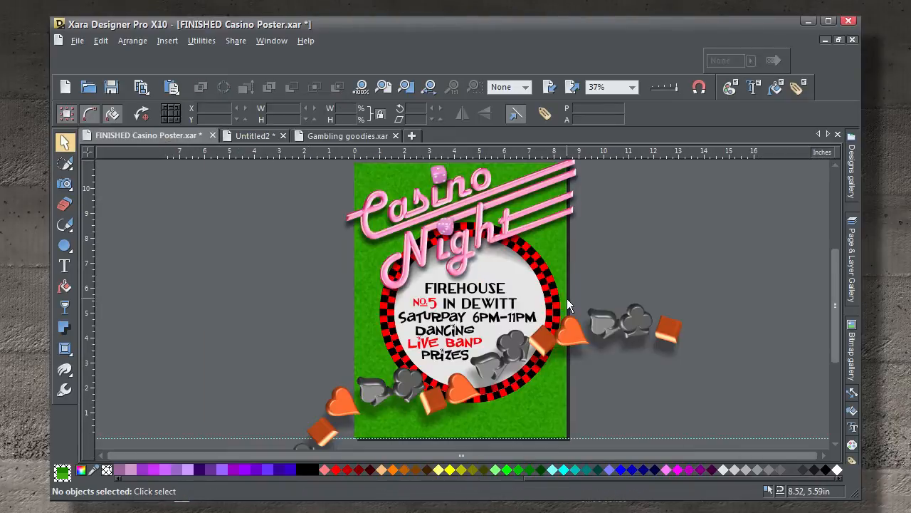
{"action": "left_click_drag", "start_coordinate": [568, 299], "coordinate": [378, 203]}
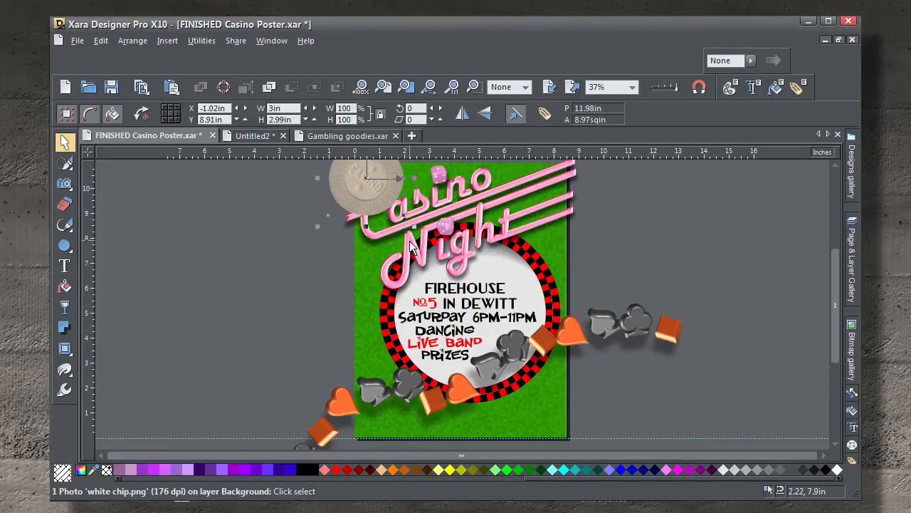
Stack the white chip behind the Casino lettering but in front of the green background, and move it to about X -0.87in, Y 8.26in.
{"action": "left_click_drag", "start_coordinate": [415, 252], "coordinate": [429, 296]}
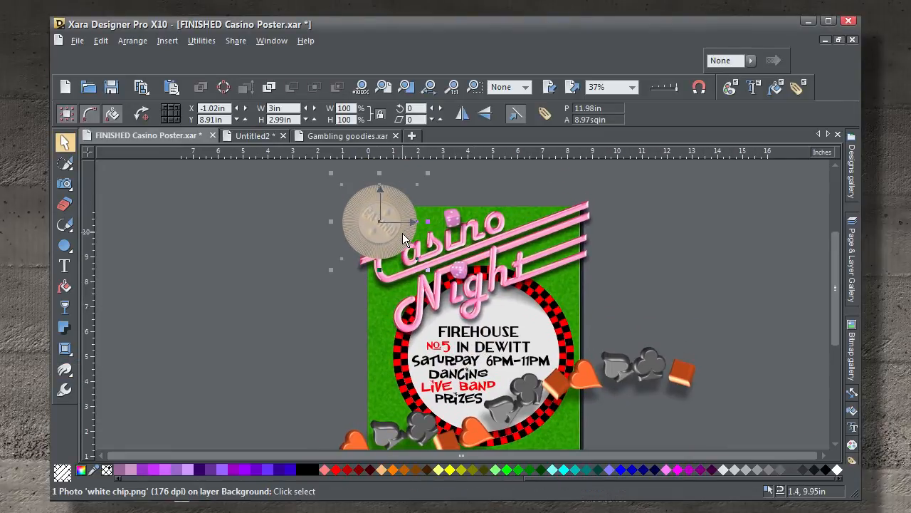
{"action": "key", "text": "ctrl+b"}
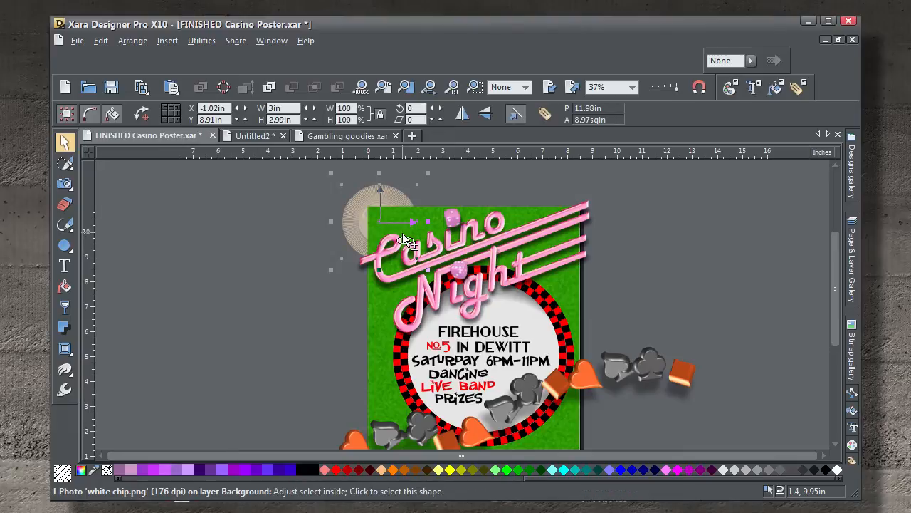
{"action": "key", "text": "ctrl+shift+f"}
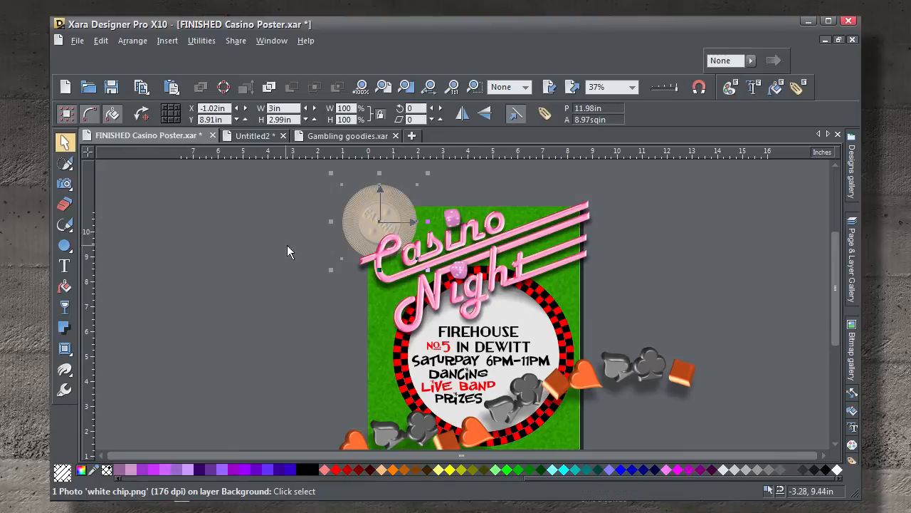
{"action": "mouse_move", "coordinate": [347, 223]}
{"action": "left_mouse_down"}
{"action": "mouse_move", "coordinate": [335, 212]}
{"action": "mouse_move", "coordinate": [351, 239]}
{"action": "left_mouse_up"}
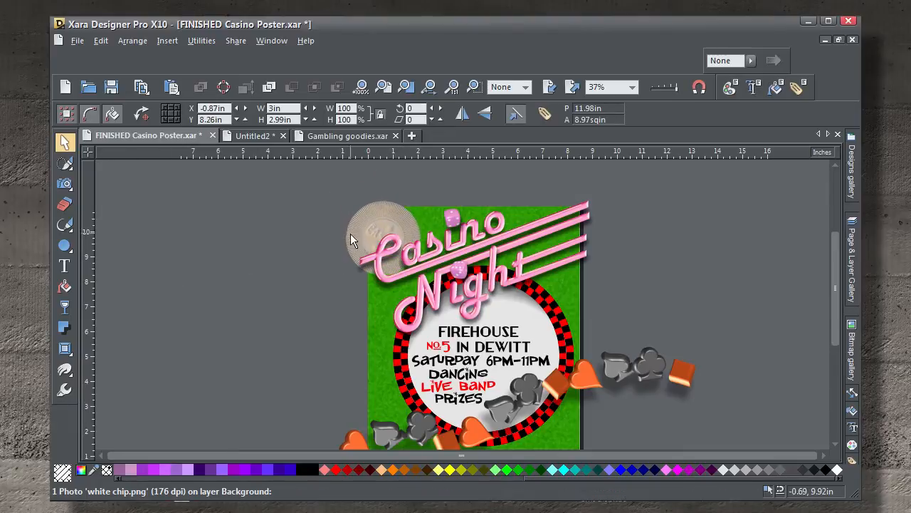
{"action": "left_click", "coordinate": [64, 286]}
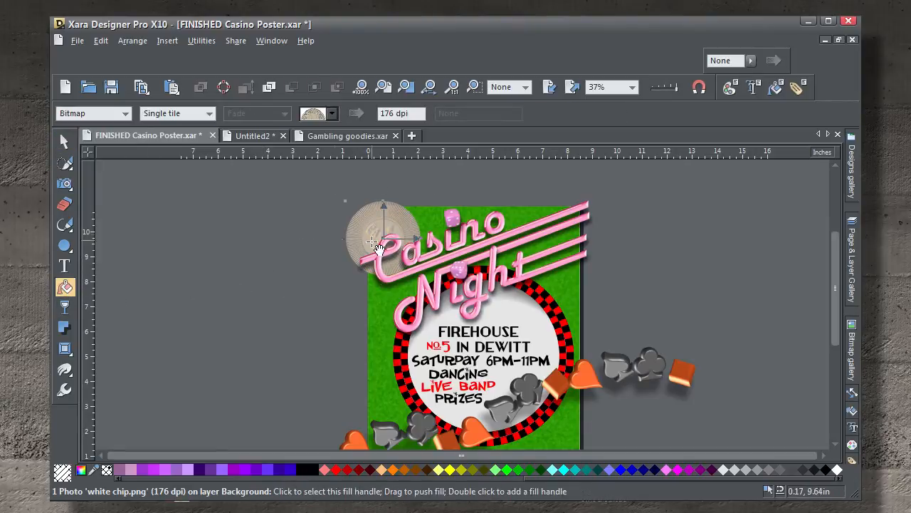
{"action": "left_click_drag", "start_coordinate": [378, 243], "coordinate": [382, 236]}
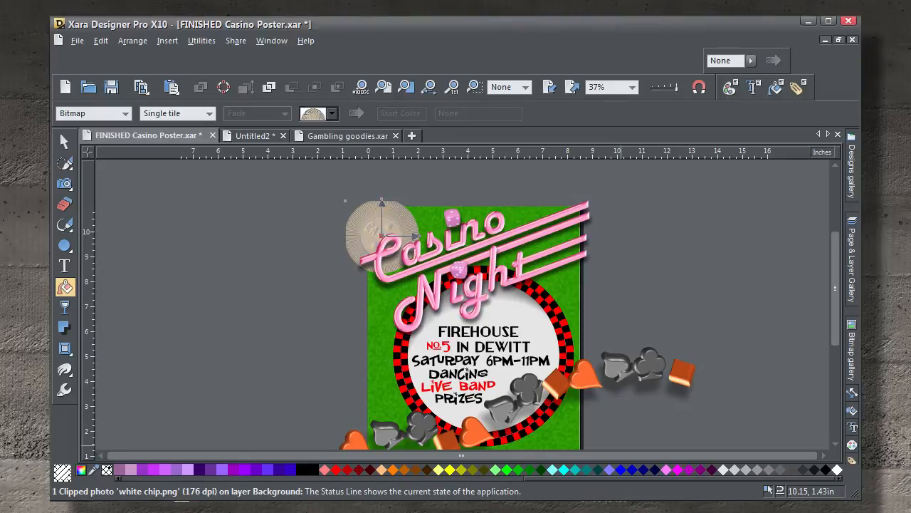
{"action": "key", "text": "F2"}
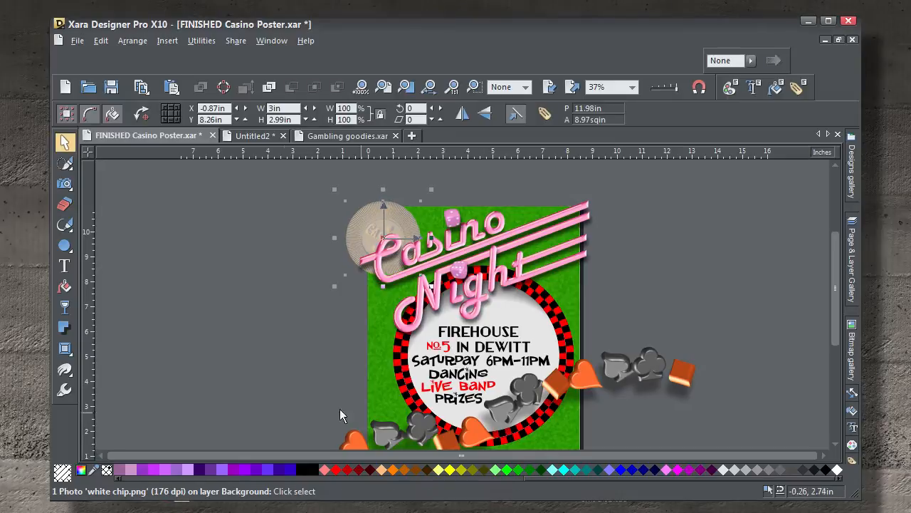
Give the white chip a wall shadow with 0.06in blur, 55% transparency and an offset of about 0.17in, -0.37in.
{"action": "left_click", "coordinate": [64, 327]}
{"action": "left_click_drag", "start_coordinate": [407, 221], "coordinate": [410, 226]}
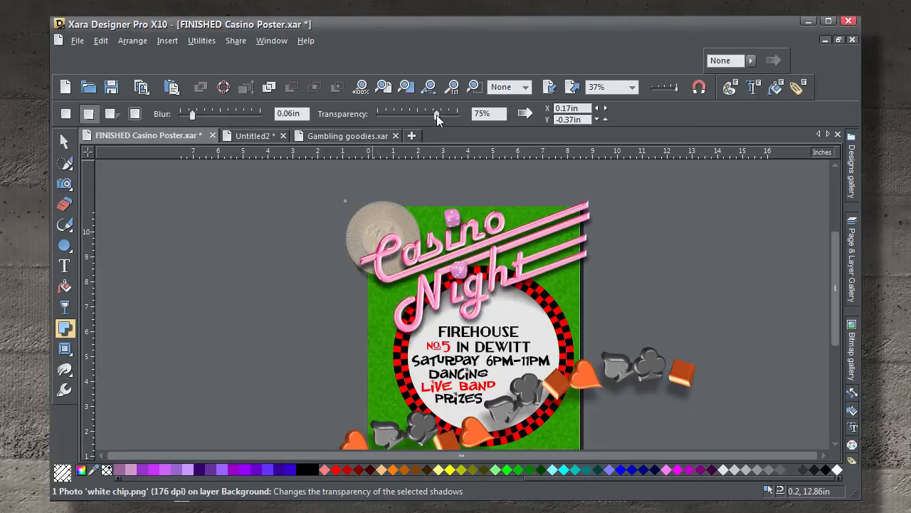
{"action": "left_click_drag", "start_coordinate": [436, 114], "coordinate": [428, 116]}
Copy the overlapping red and blue chips from Gambling goodies.xar into the casino poster and move them to the page's lower-left corner.
{"action": "key", "text": "shift+F8"}
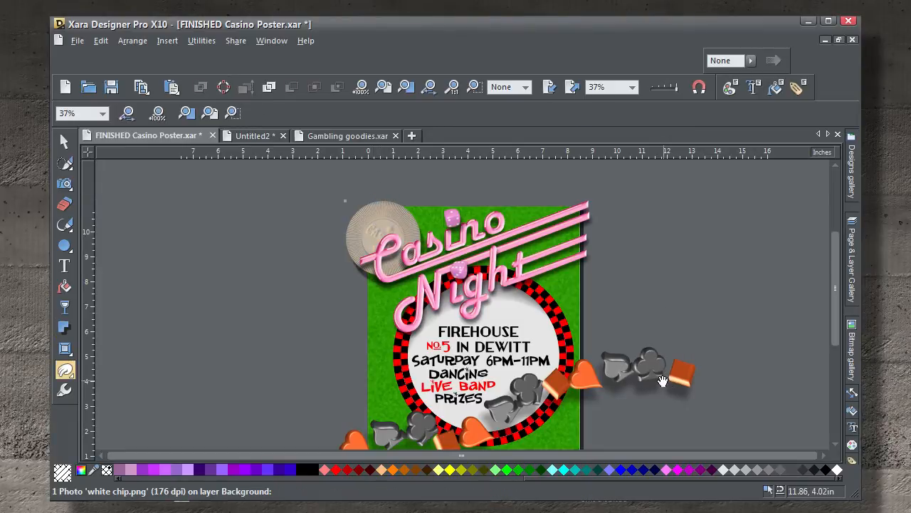
{"action": "left_click_drag", "start_coordinate": [650, 344], "coordinate": [661, 263]}
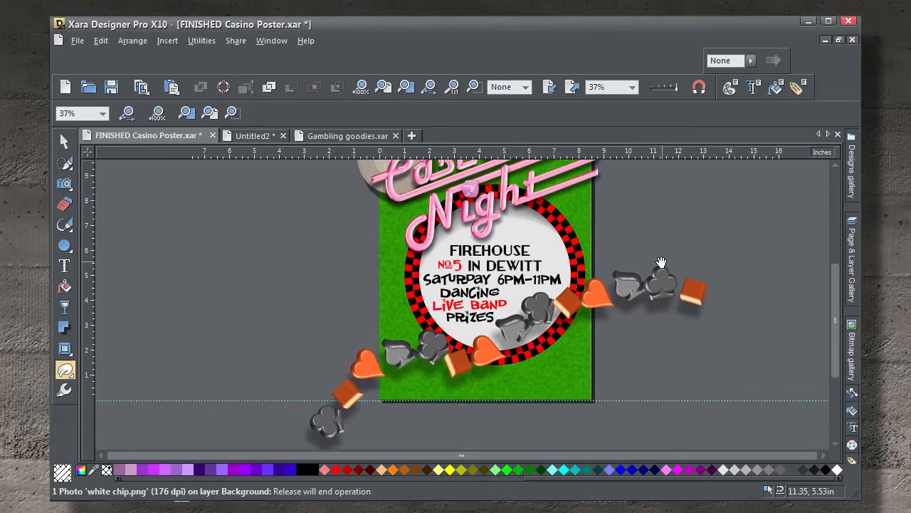
{"action": "key", "text": "ctrl+F2"}
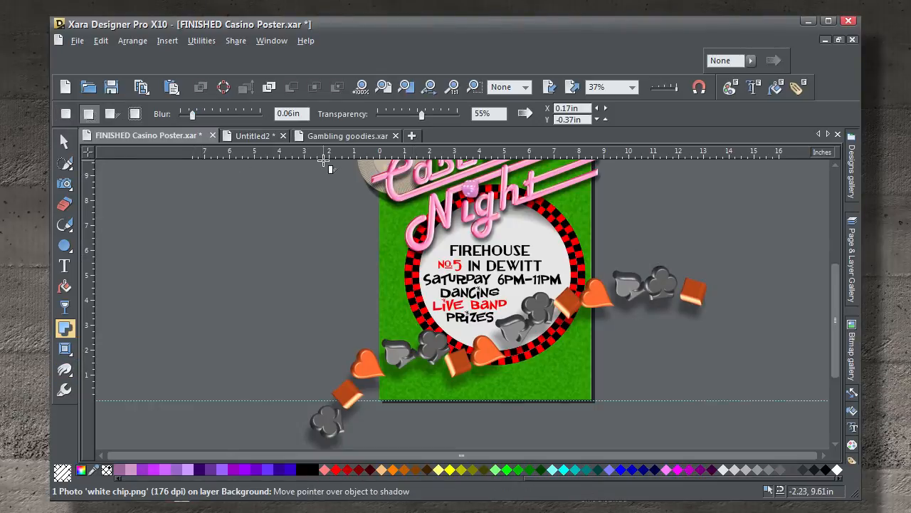
{"action": "left_click", "coordinate": [336, 135]}
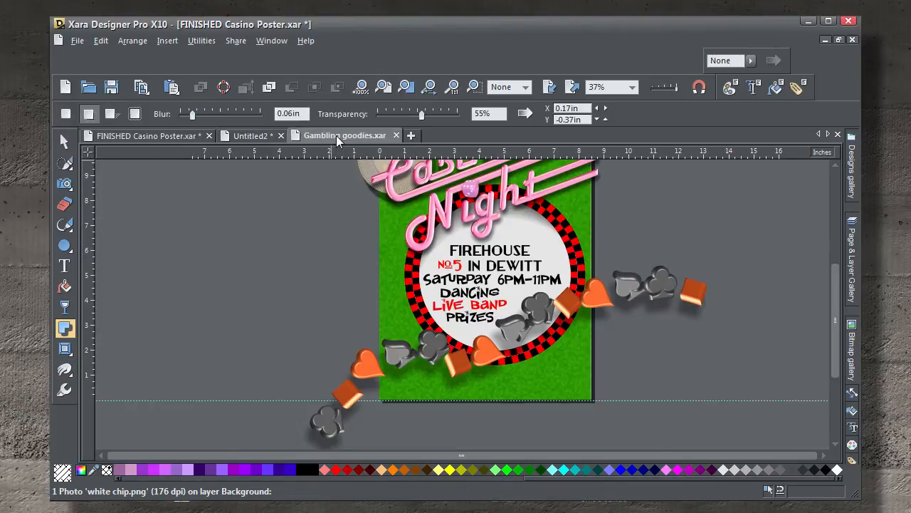
{"action": "left_click", "coordinate": [64, 141]}
{"action": "left_click", "coordinate": [361, 213]}
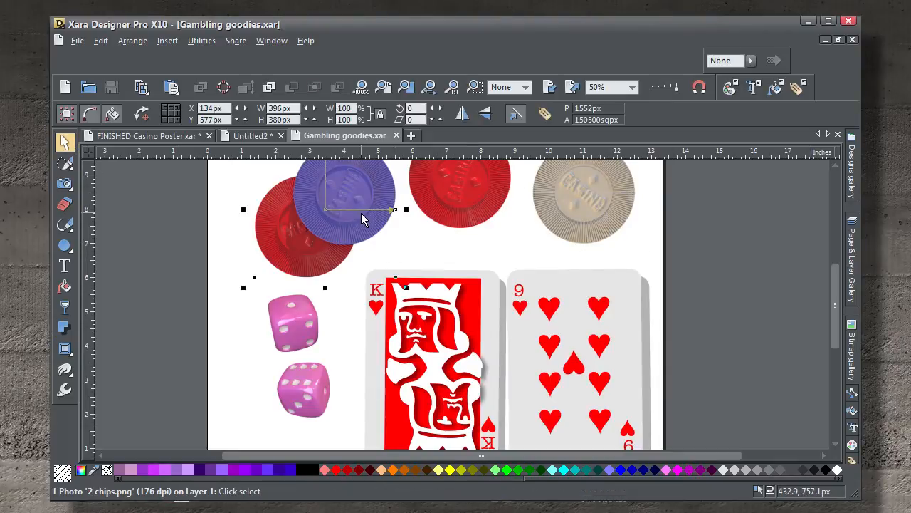
{"action": "left_click", "coordinate": [197, 138]}
{"action": "key", "text": "ctrl+v"}
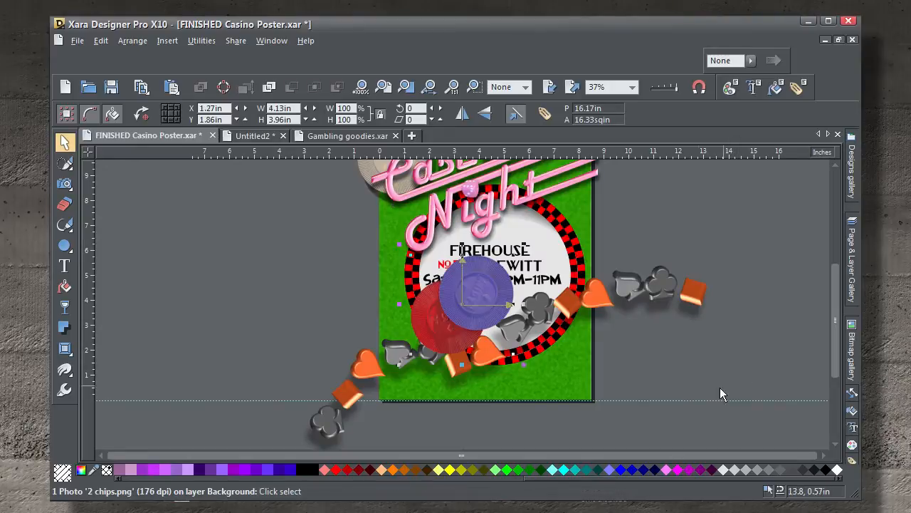
{"action": "left_click_drag", "start_coordinate": [498, 283], "coordinate": [455, 352]}
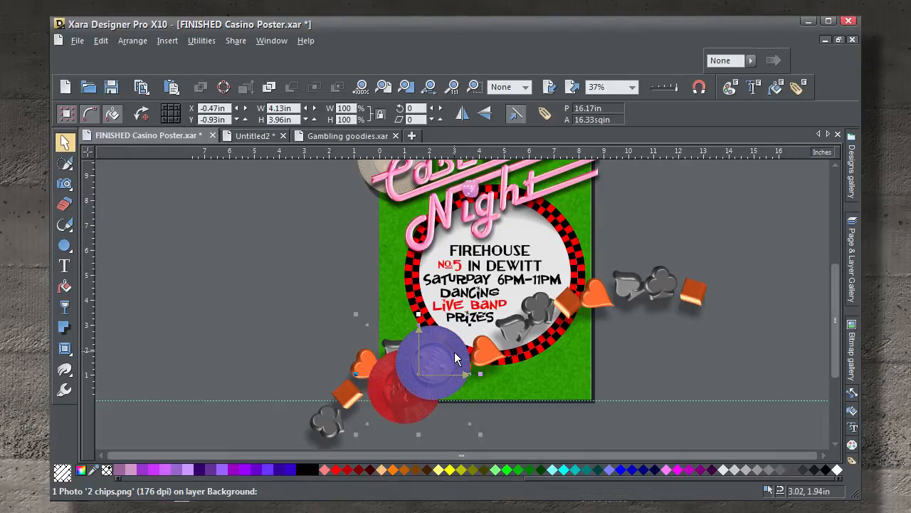
Stack the red and blue chip pair just above the green background and add a wall shadow with 0.06in blur, 75% transparency, offset about 0.17in, -0.34in.
{"action": "key", "text": "ctrl+b"}
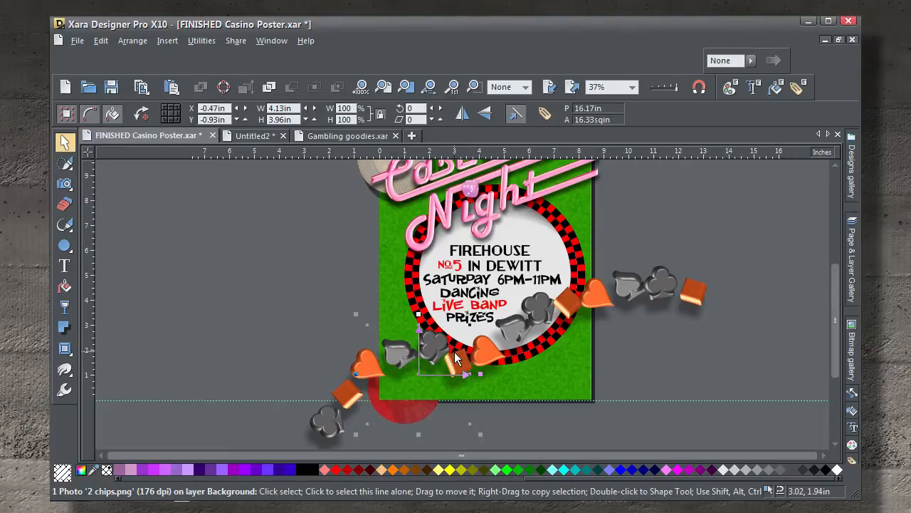
{"action": "key", "text": "ctrl+z"}
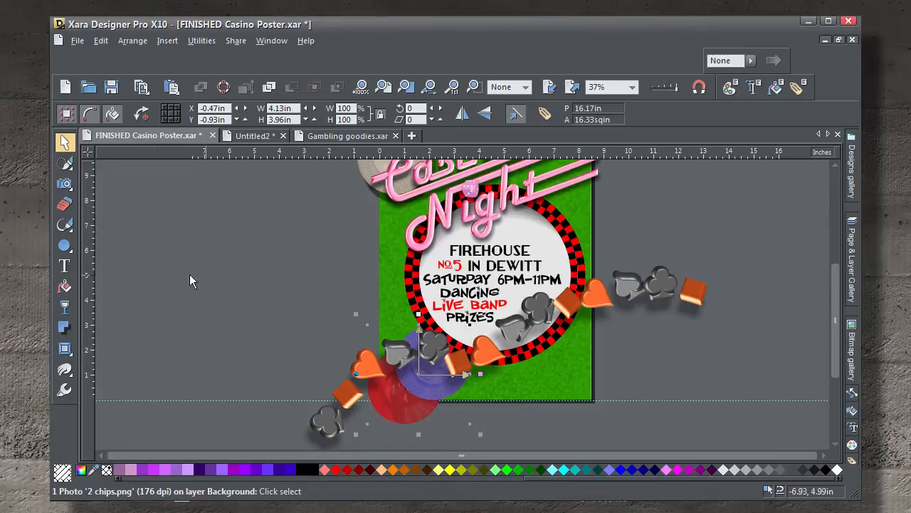
{"action": "left_click", "coordinate": [64, 327]}
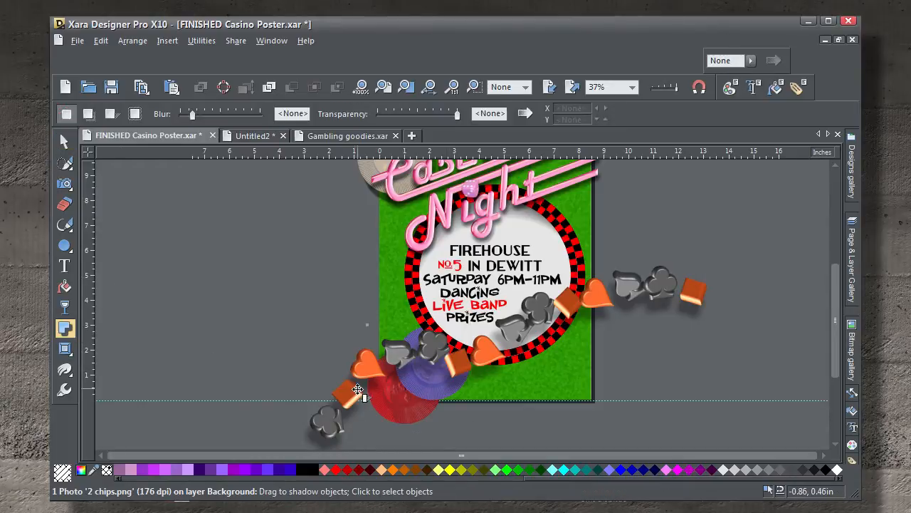
{"action": "left_click_drag", "start_coordinate": [402, 405], "coordinate": [406, 409]}
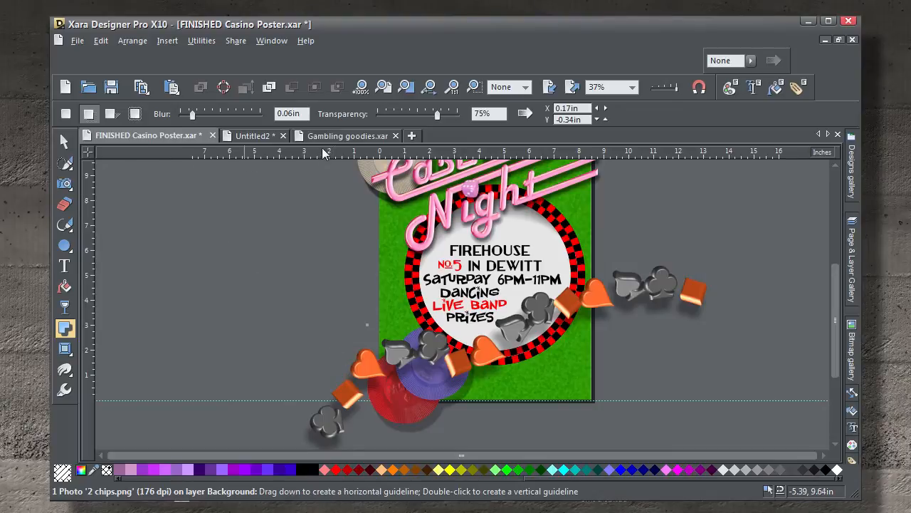
Copy the single red chip from Gambling goodies.xar into the casino poster and move it over the page's left edge, about X -1.19in, Y 3.72in.
{"action": "left_click", "coordinate": [326, 136]}
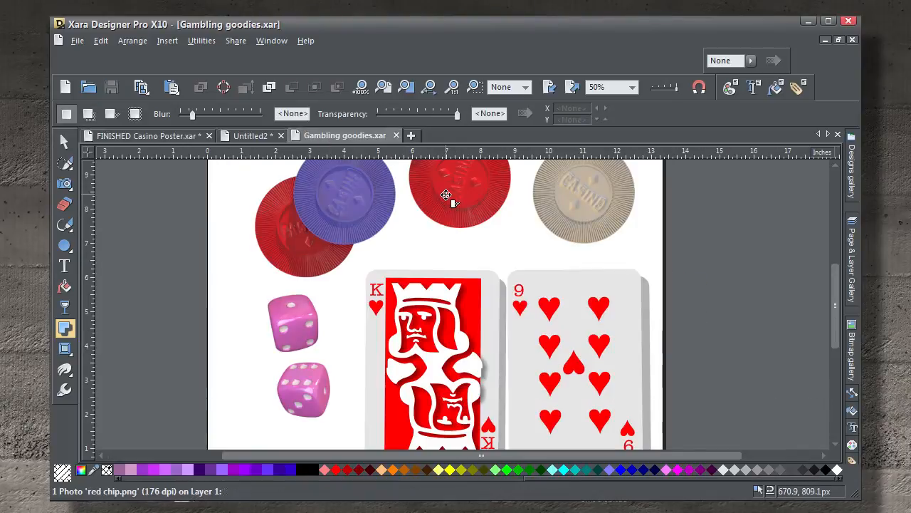
{"action": "left_click", "coordinate": [65, 141]}
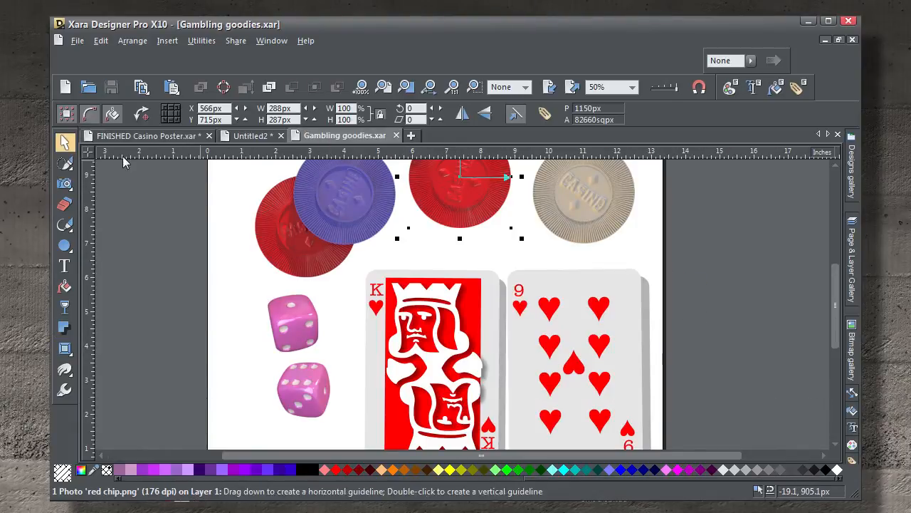
{"action": "left_click", "coordinate": [164, 139]}
{"action": "key", "text": "ctrl+v"}
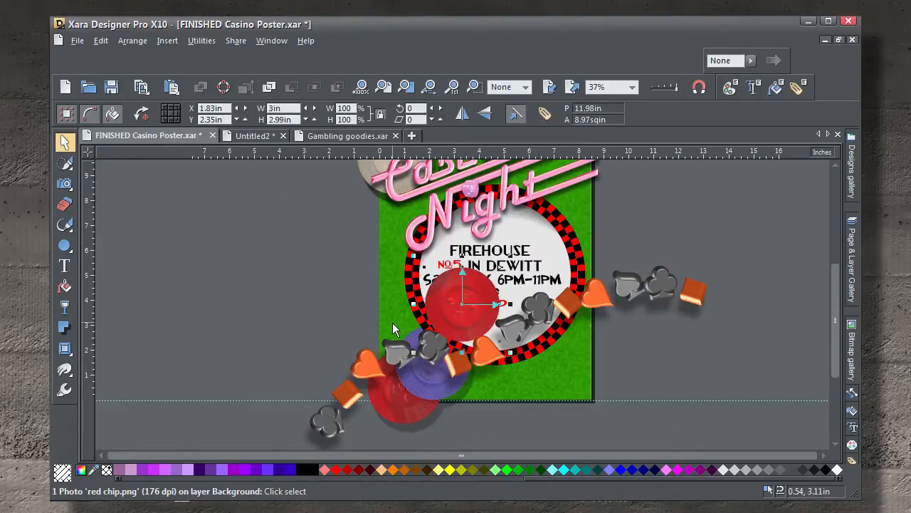
{"action": "left_click_drag", "start_coordinate": [433, 299], "coordinate": [360, 267]}
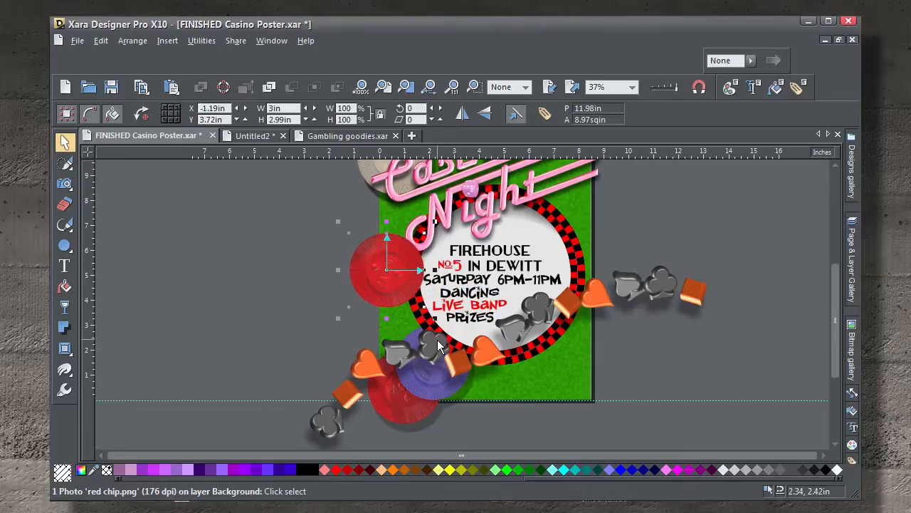
Stack the single red chip between the checkered ring and green background, and give it a wall shadow with 0.06in blur and 75% transparency.
{"action": "key", "text": "ctrl+shift+b"}
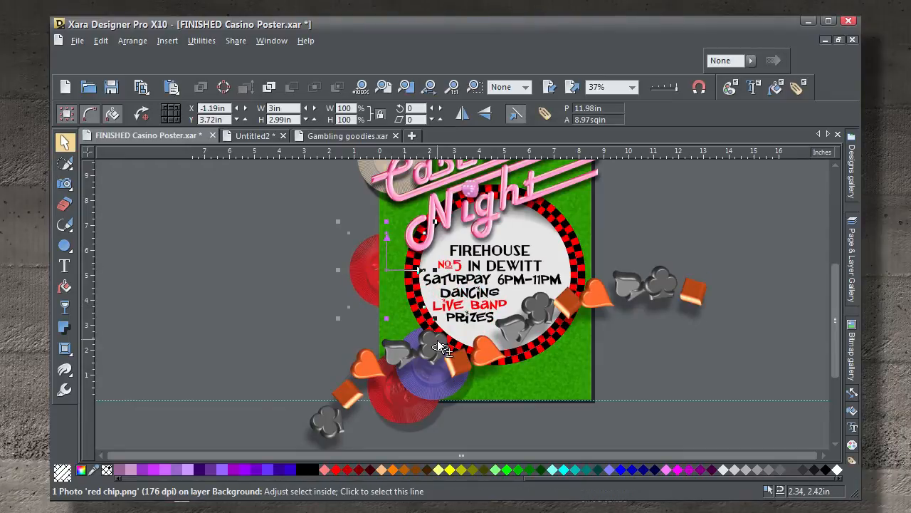
{"action": "key", "text": "ctrl+shift+f"}
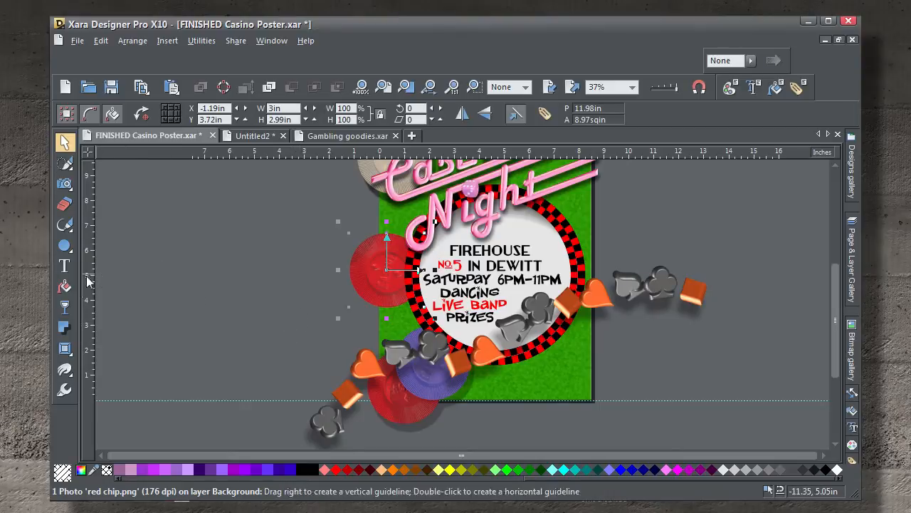
{"action": "left_click", "coordinate": [71, 331]}
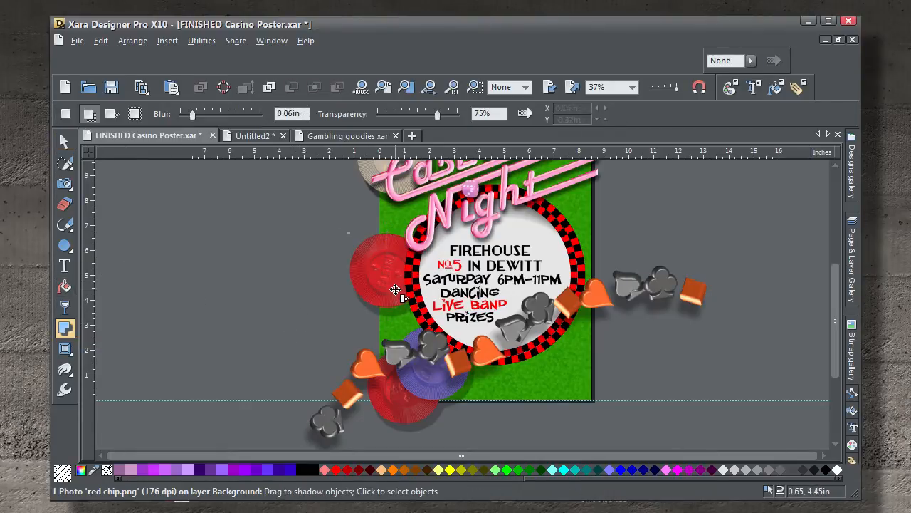
{"action": "left_click_drag", "start_coordinate": [392, 281], "coordinate": [395, 290]}
{"action": "left_click", "coordinate": [68, 142]}
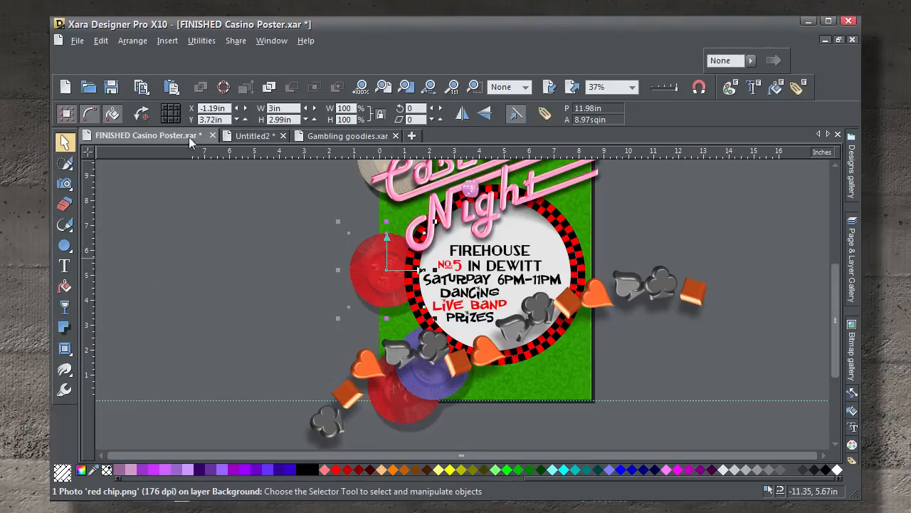
Copy the king and nine of hearts cards from Gambling goodies.xar into the casino poster and place them on the pasteboard left of the page.
{"action": "left_click", "coordinate": [363, 136]}
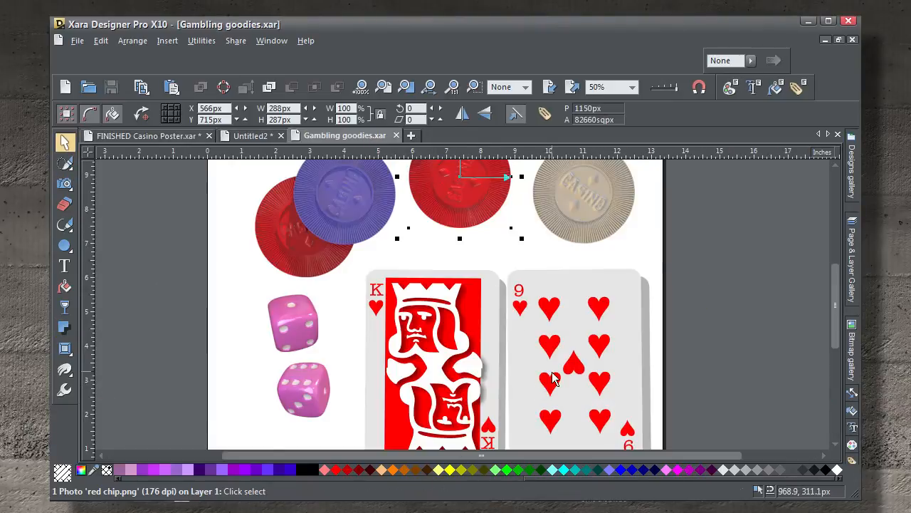
{"action": "left_click", "coordinate": [554, 378]}
{"action": "left_click", "coordinate": [455, 374], "text": "shift"}
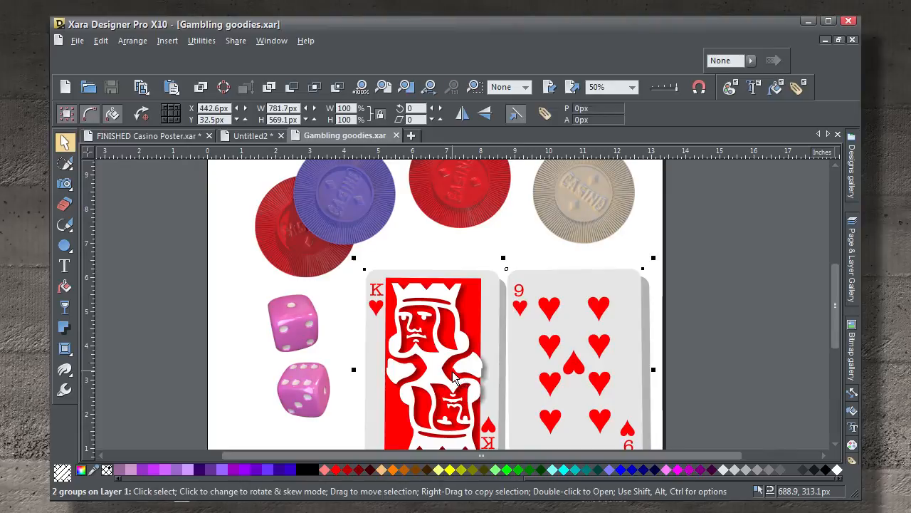
{"action": "left_click", "coordinate": [170, 137]}
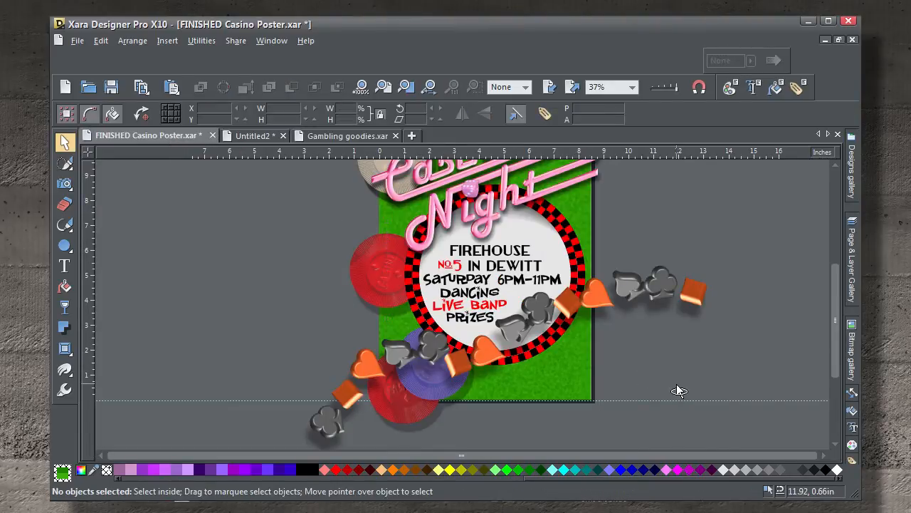
{"action": "key", "text": "ctrl+v"}
{"action": "left_click_drag", "start_coordinate": [510, 295], "coordinate": [295, 267]}
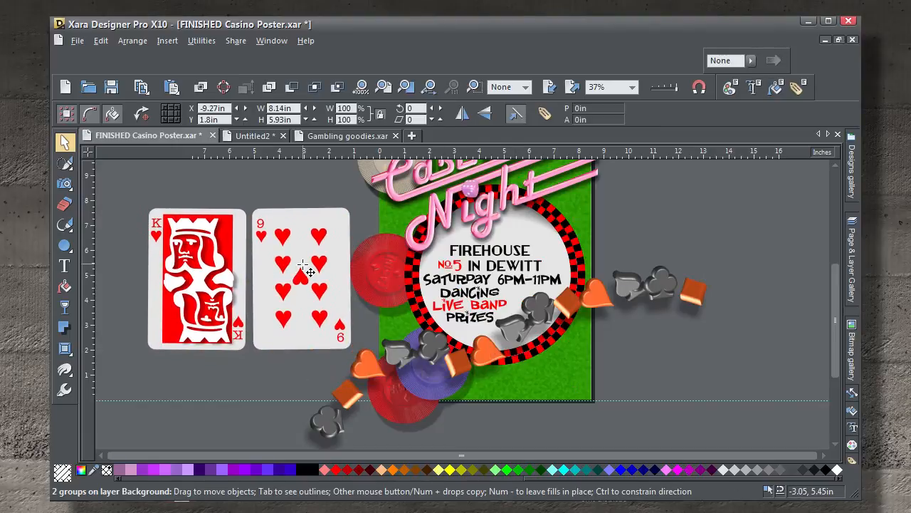
{"action": "left_click", "coordinate": [262, 379]}
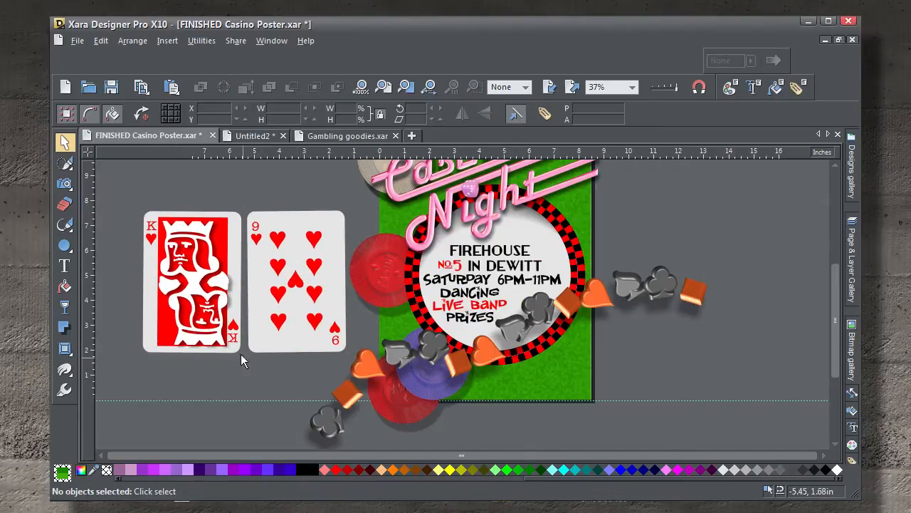
Overlap the nine of hearts on the king card, rotate it slightly clockwise and nudge it into place.
{"action": "left_click", "coordinate": [279, 297]}
{"action": "left_click_drag", "start_coordinate": [279, 297], "coordinate": [198, 288]}
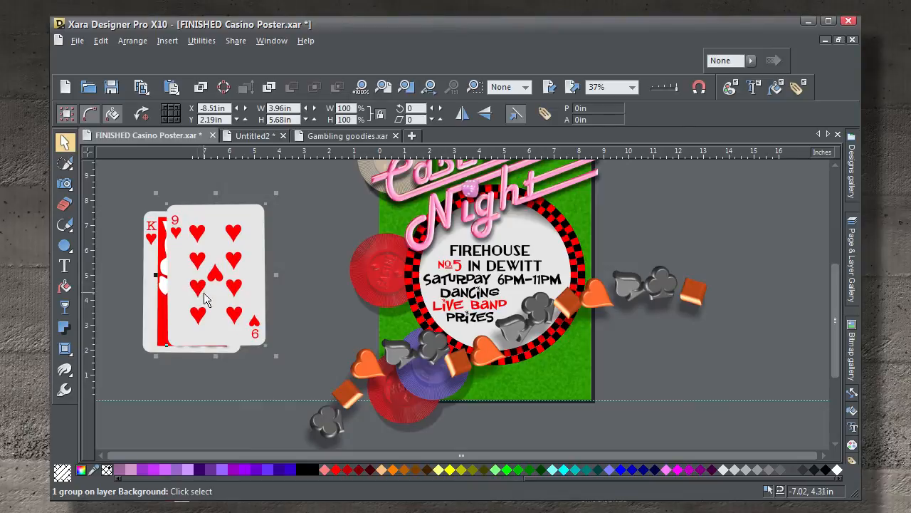
{"action": "left_click", "coordinate": [202, 304]}
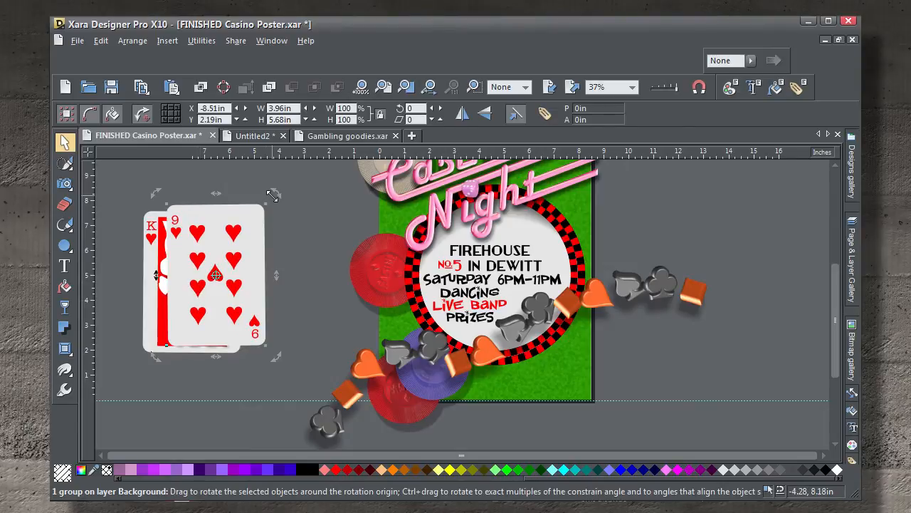
{"action": "left_click_drag", "start_coordinate": [274, 196], "coordinate": [281, 202]}
{"action": "left_click_drag", "start_coordinate": [252, 255], "coordinate": [247, 257]}
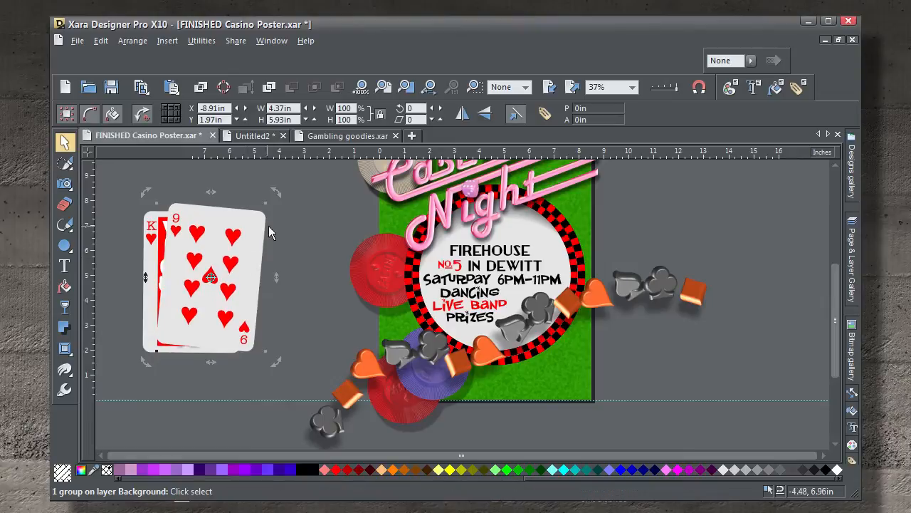
Group the two playing cards and move the group over the page's lower-right corner.
{"action": "left_click_drag", "start_coordinate": [304, 186], "coordinate": [124, 383]}
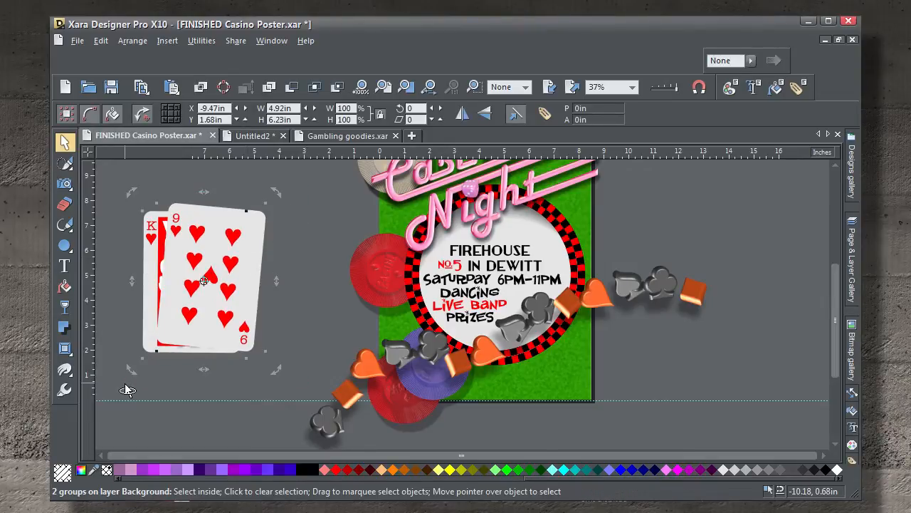
{"action": "key", "text": "ctrl+g"}
{"action": "left_click_drag", "start_coordinate": [219, 329], "coordinate": [526, 403]}
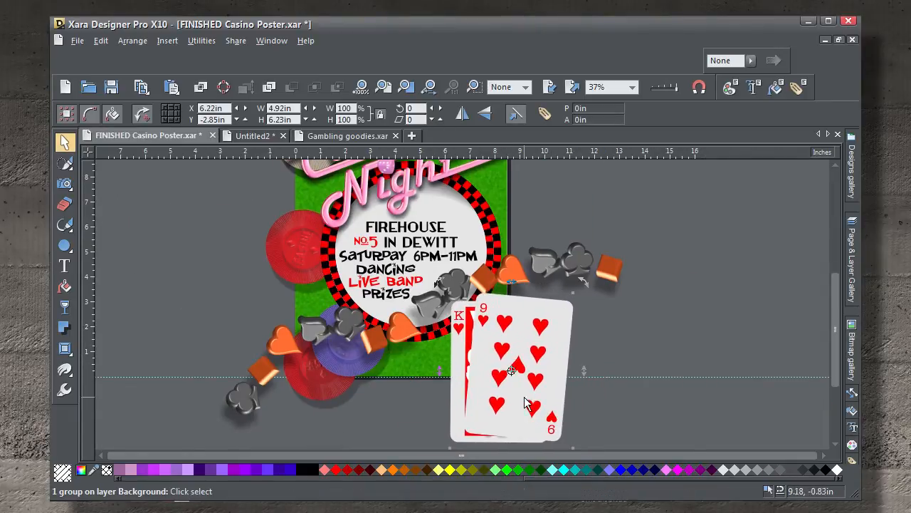
Rotate the card group clockwise and move it left to about X 3.76in, Y -3.19in.
{"action": "left_click", "coordinate": [532, 345]}
{"action": "left_click", "coordinate": [568, 311]}
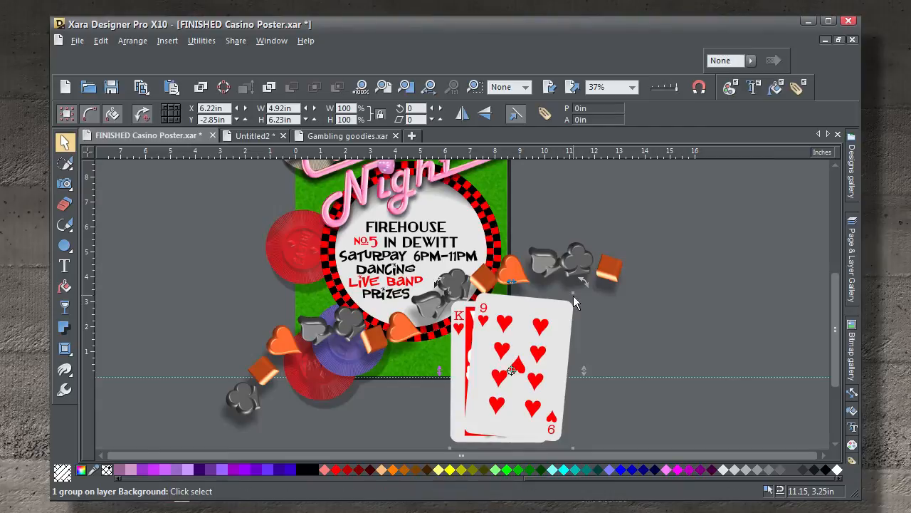
{"action": "left_click_drag", "start_coordinate": [578, 288], "coordinate": [599, 314]}
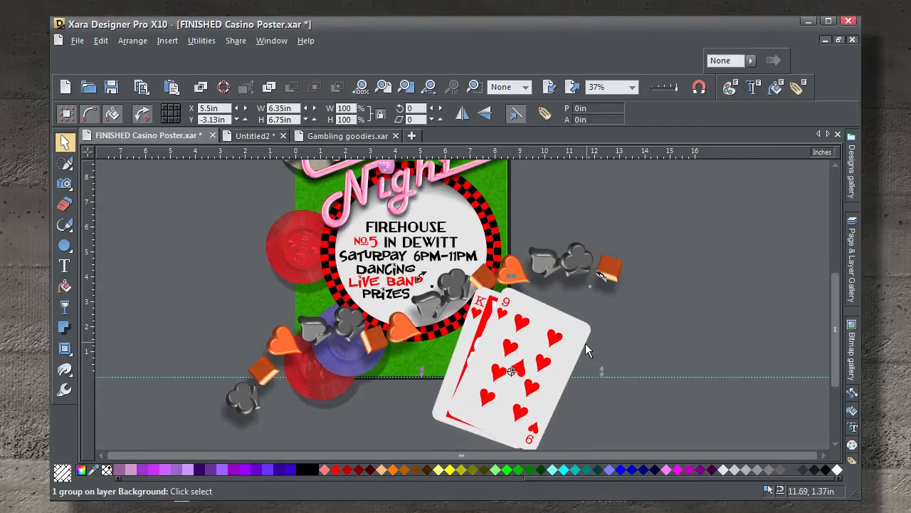
{"action": "left_click_drag", "start_coordinate": [580, 347], "coordinate": [537, 342]}
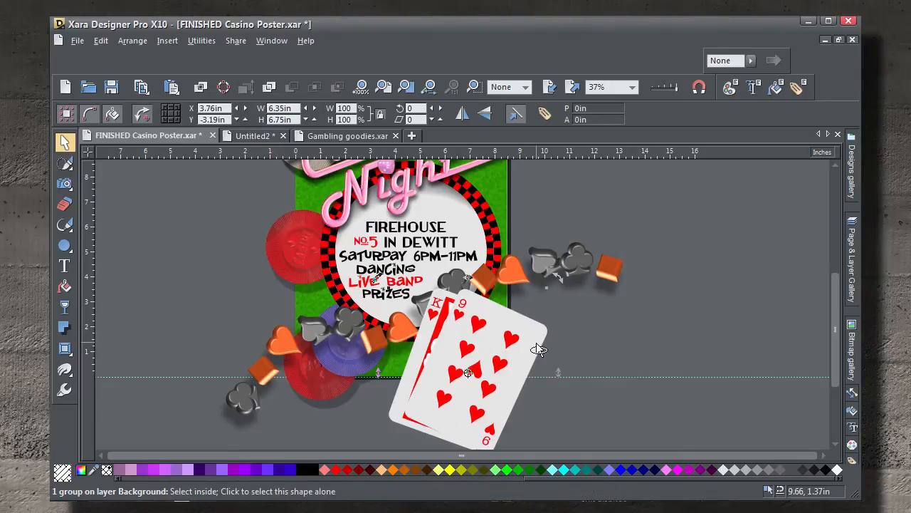
Stack the card group behind the checkered ring and card suits but in front of the green background.
{"action": "key", "text": "ctrl+shift+b"}
{"action": "key", "text": "ctrl+shift+f"}
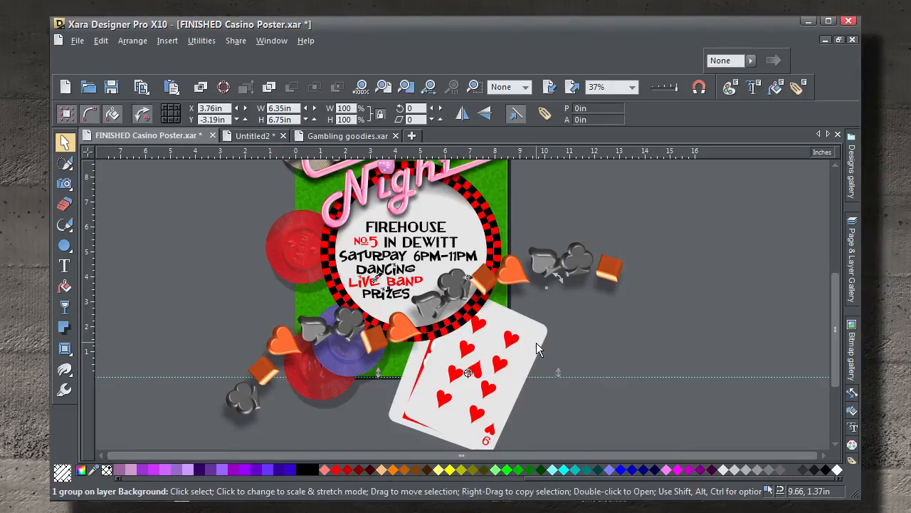
{"action": "left_click", "coordinate": [584, 338]}
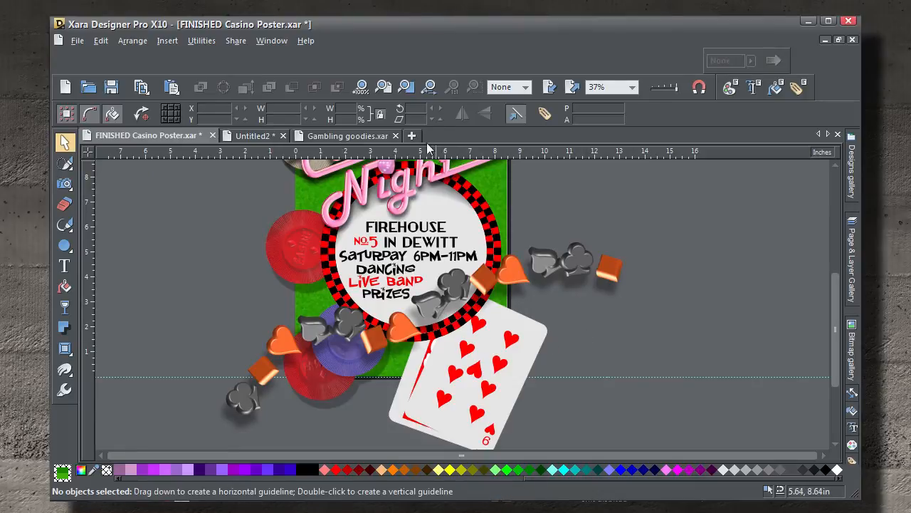
Clip all poster objects to the green background with ClipView, trimming everything that overhangs the page, and deselect the result.
{"action": "left_click", "coordinate": [408, 87]}
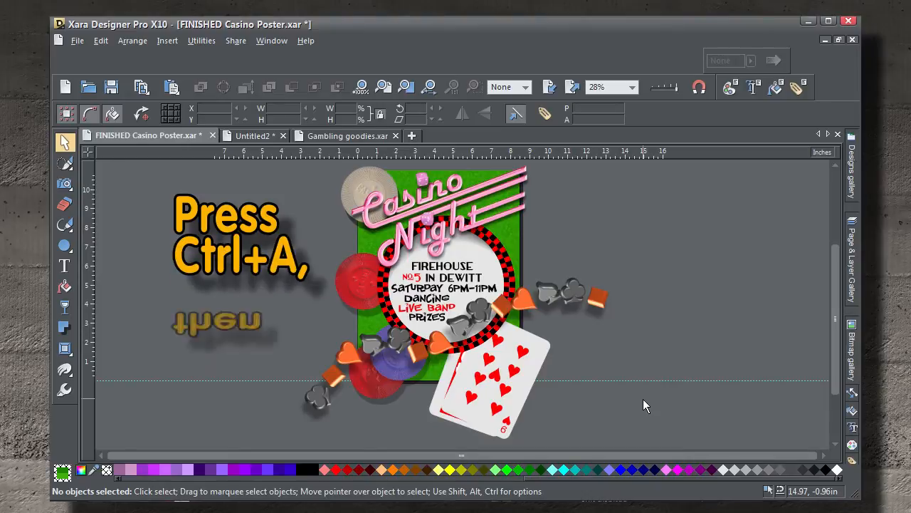
{"action": "key", "text": "ctrl+a"}
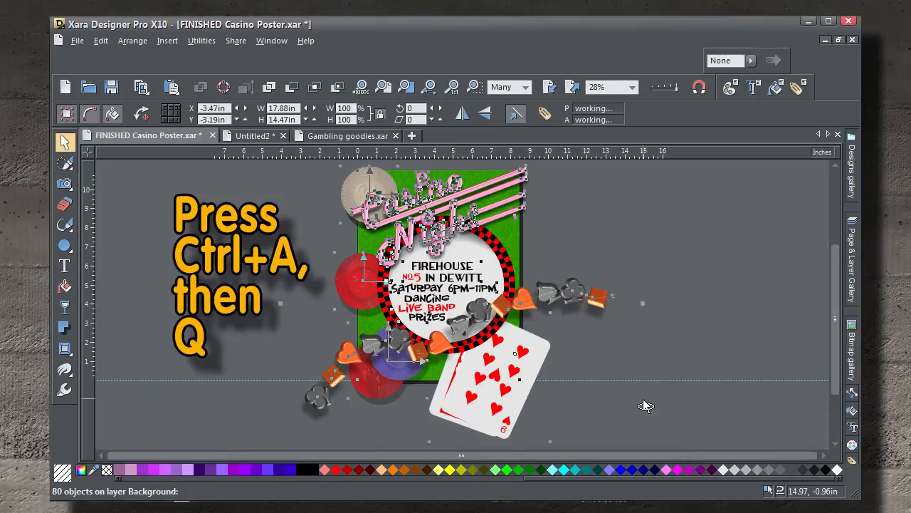
{"action": "key", "text": "q"}
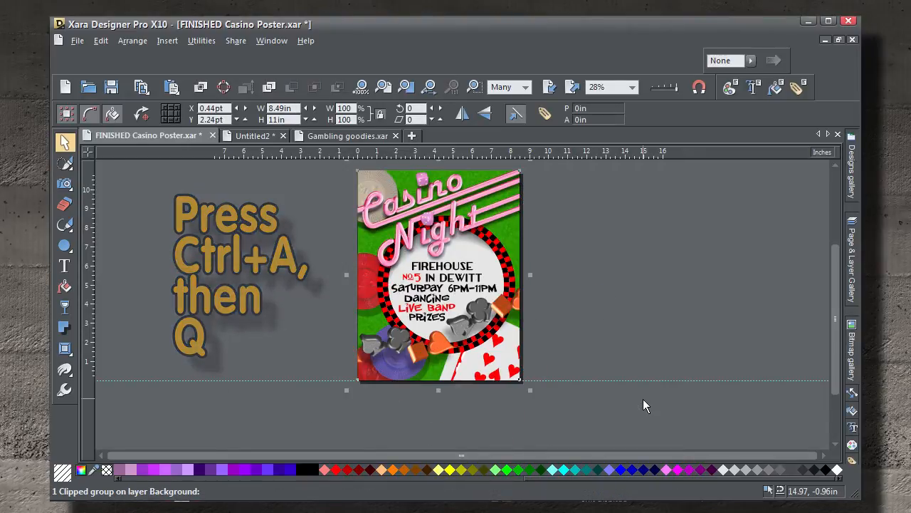
{"action": "left_click", "coordinate": [606, 315]}
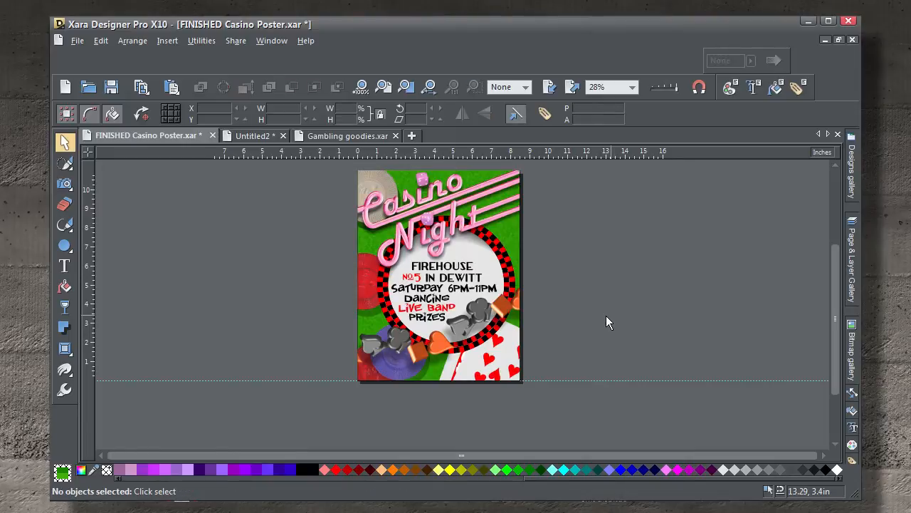